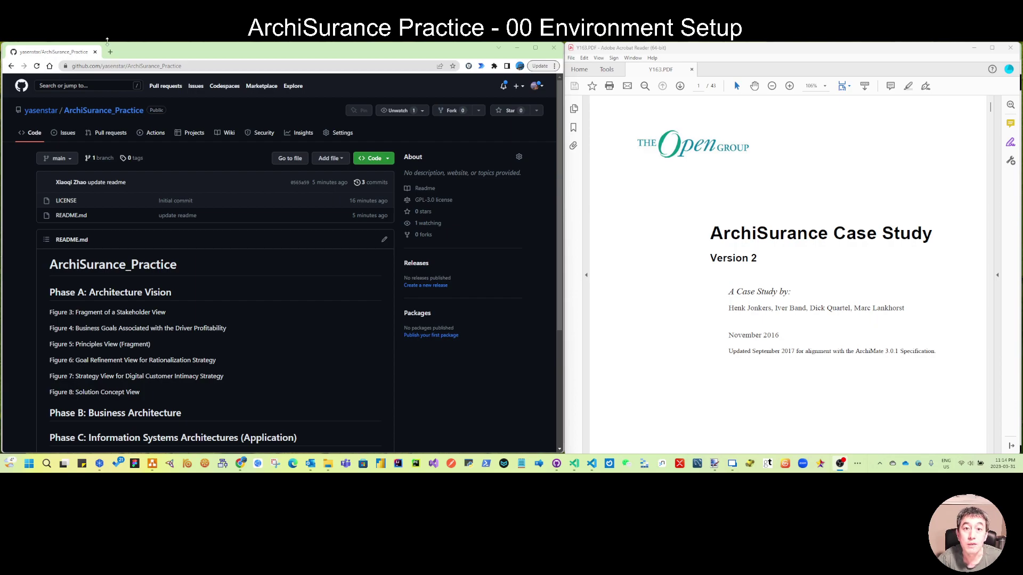
Switch from the browser to Archi and check the installed version in its About information.
click(517, 49)
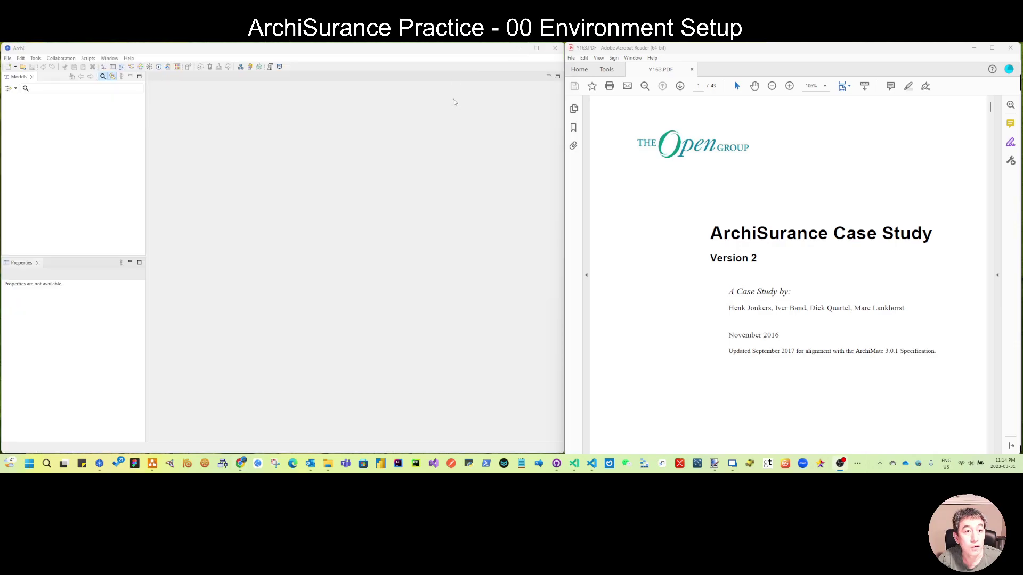
click(128, 58)
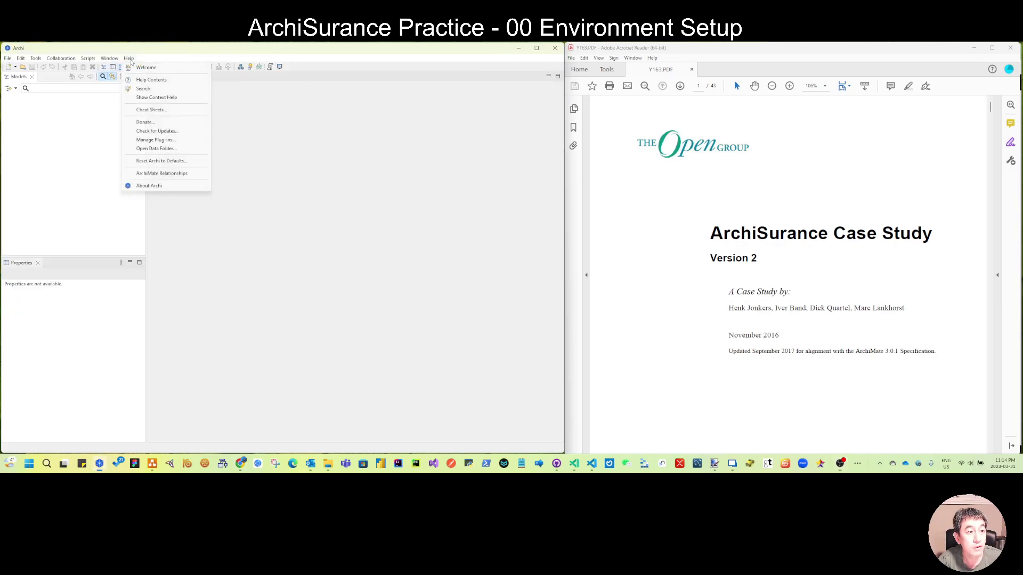
click(177, 186)
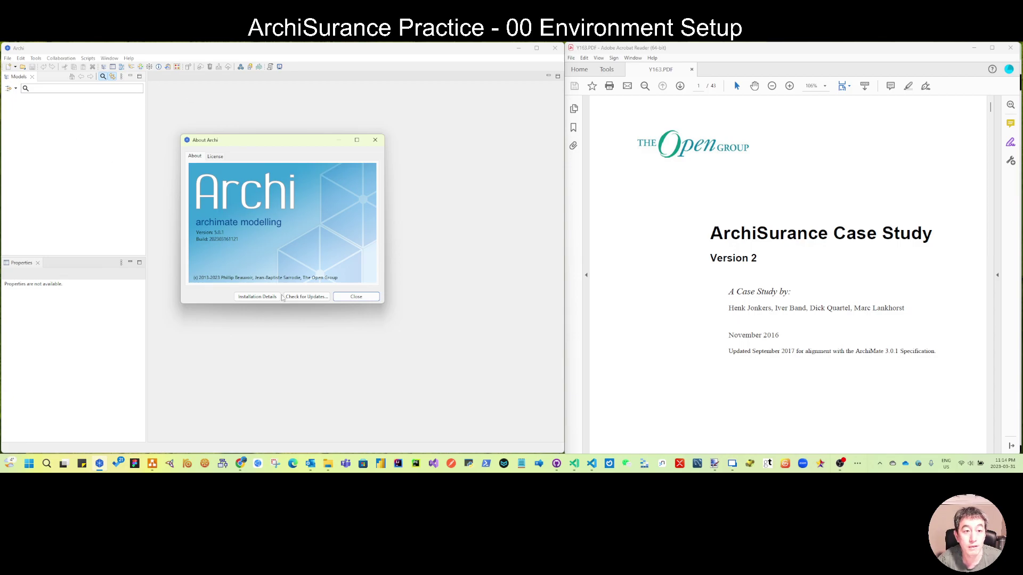
click(373, 298)
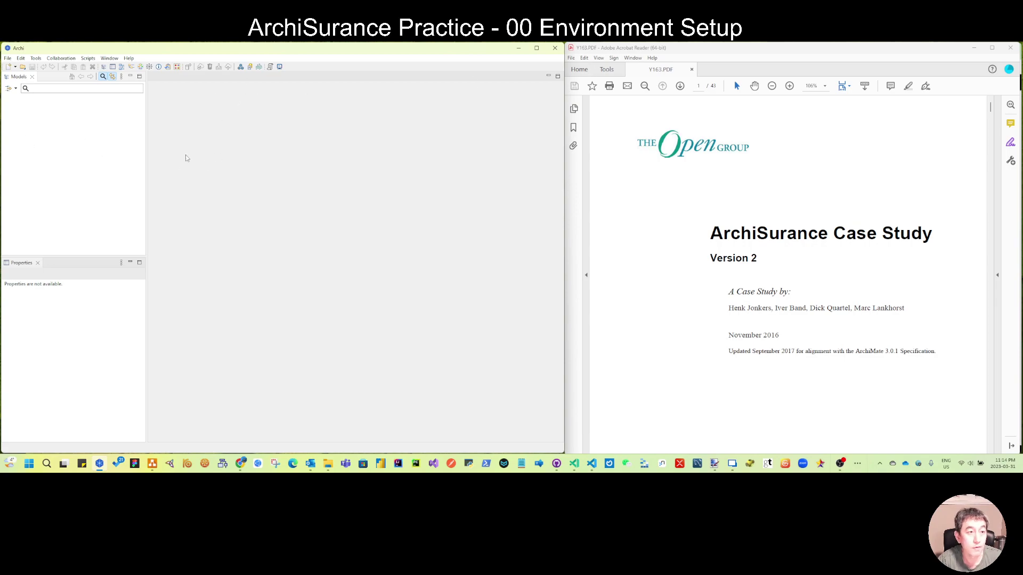
Create a new empty model and name it ArchiSurance_Practice.
click(9, 59)
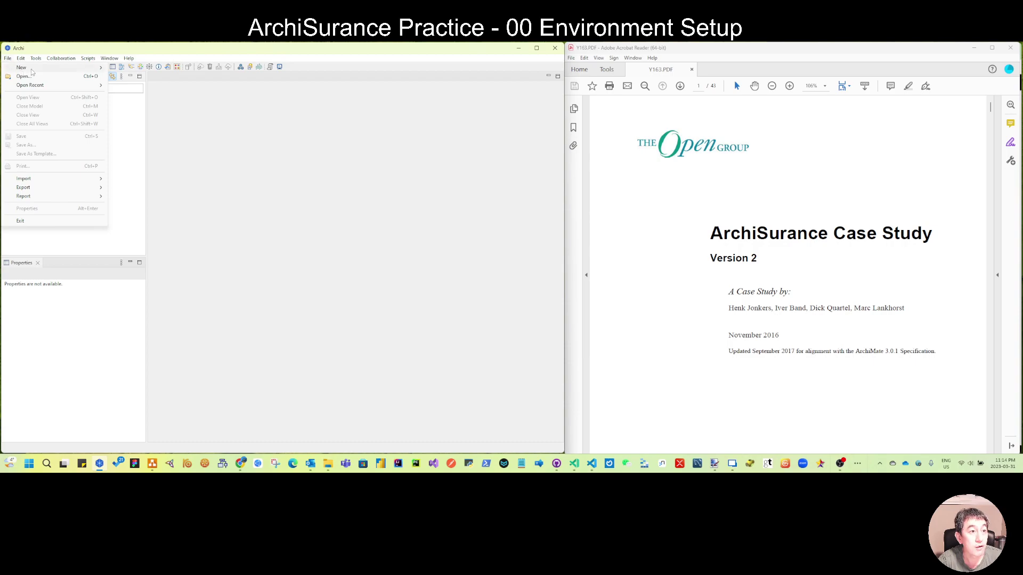
mouse_move(32, 71)
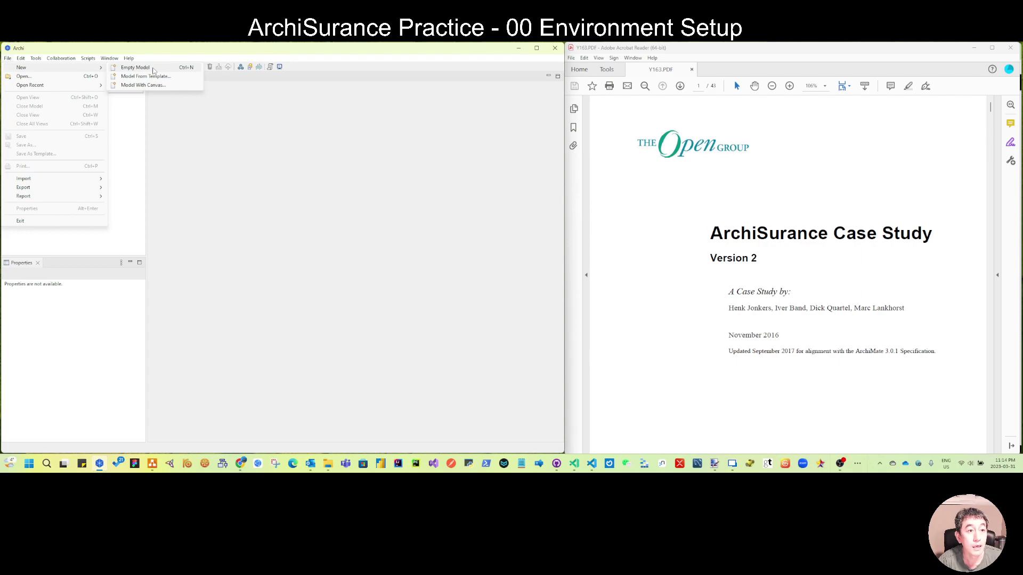
click(135, 68)
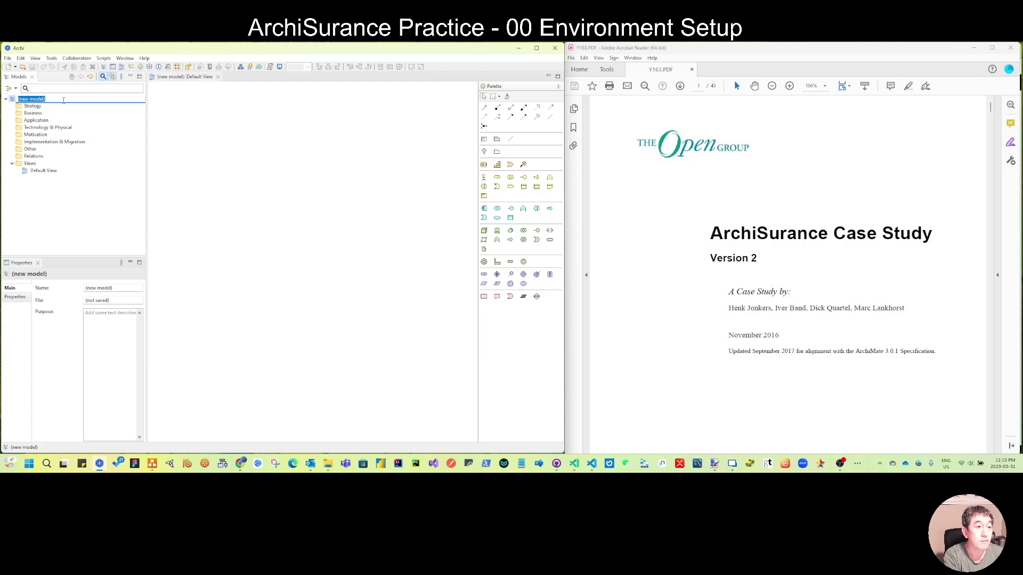
text(ArchiSurance_Pract)
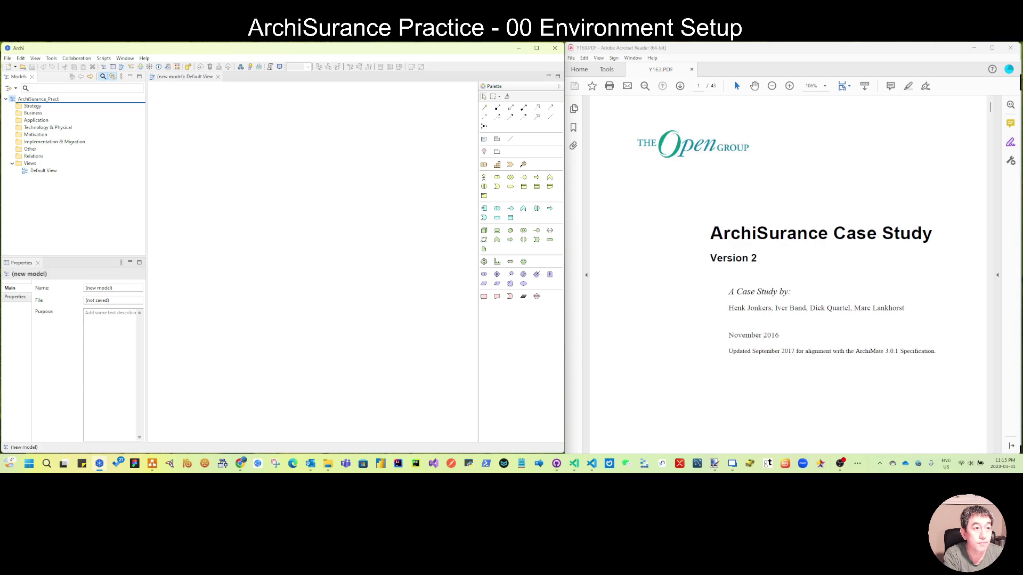
key(Return)
Save the model as ArchiSurance_Practice in the ArchiSurance_Practice folder inside the GitHub directory.
click(8, 58)
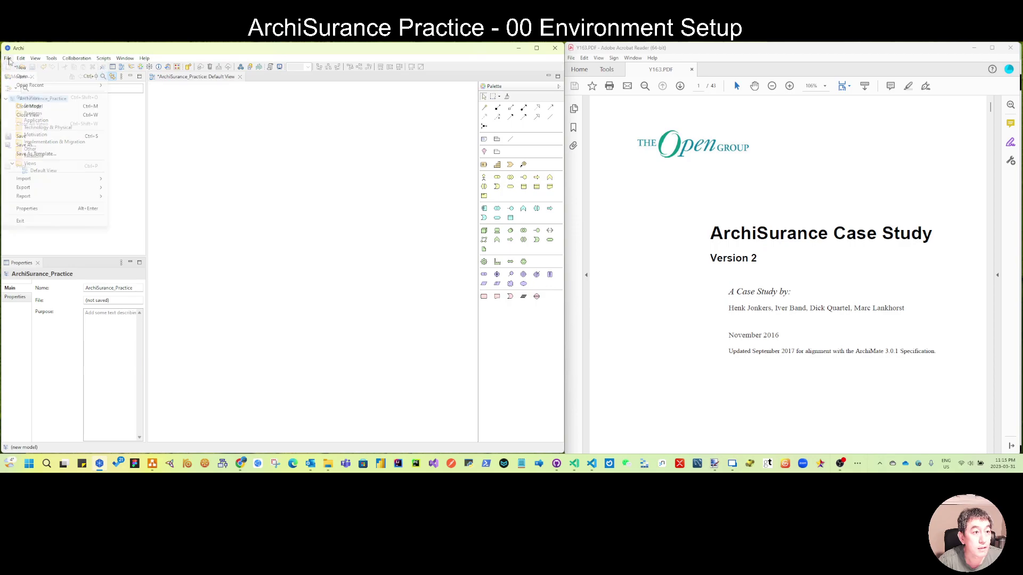
click(50, 146)
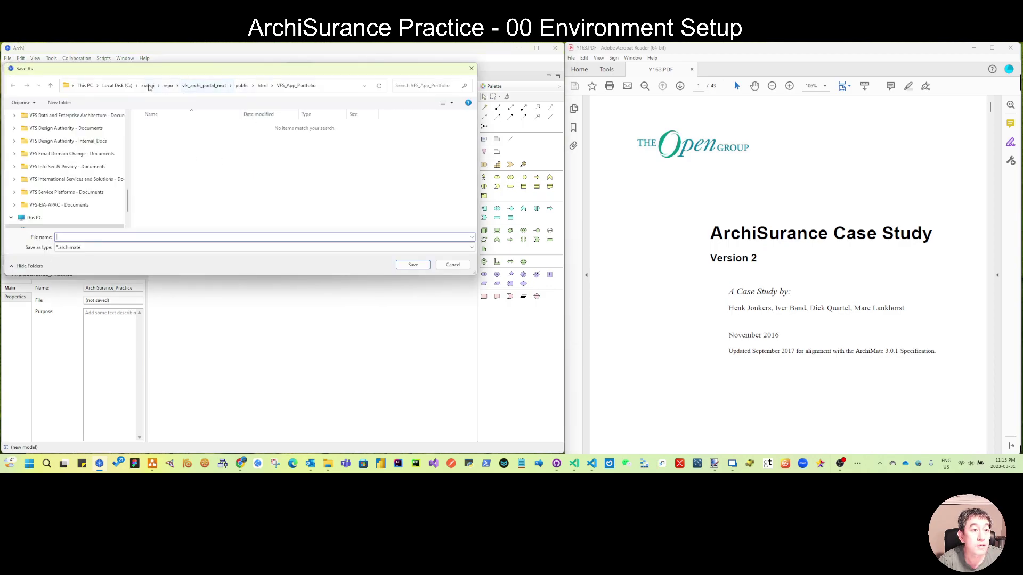
click(147, 85)
double_click(154, 201)
double_click(196, 192)
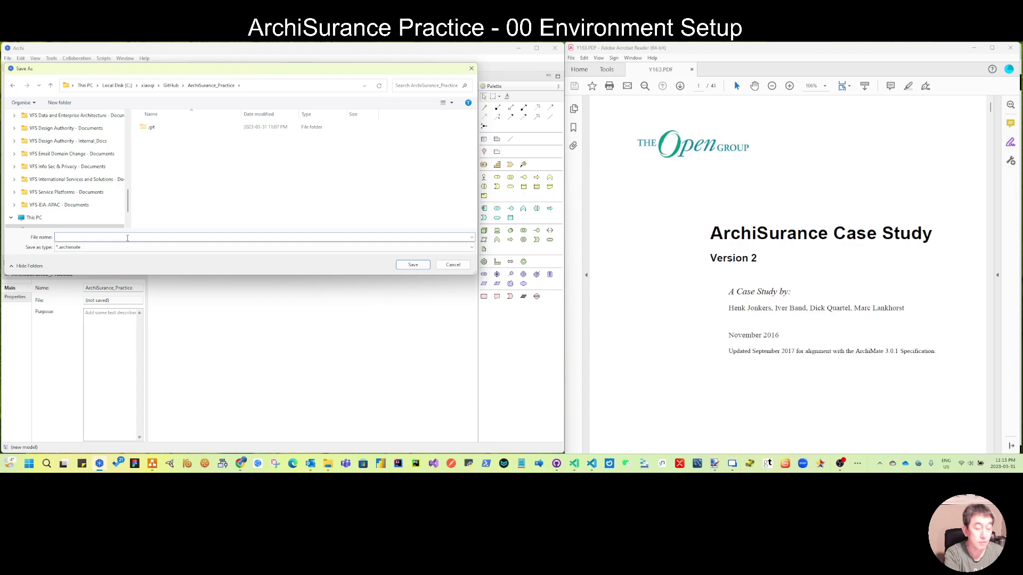
text(ArchiSurance_P)
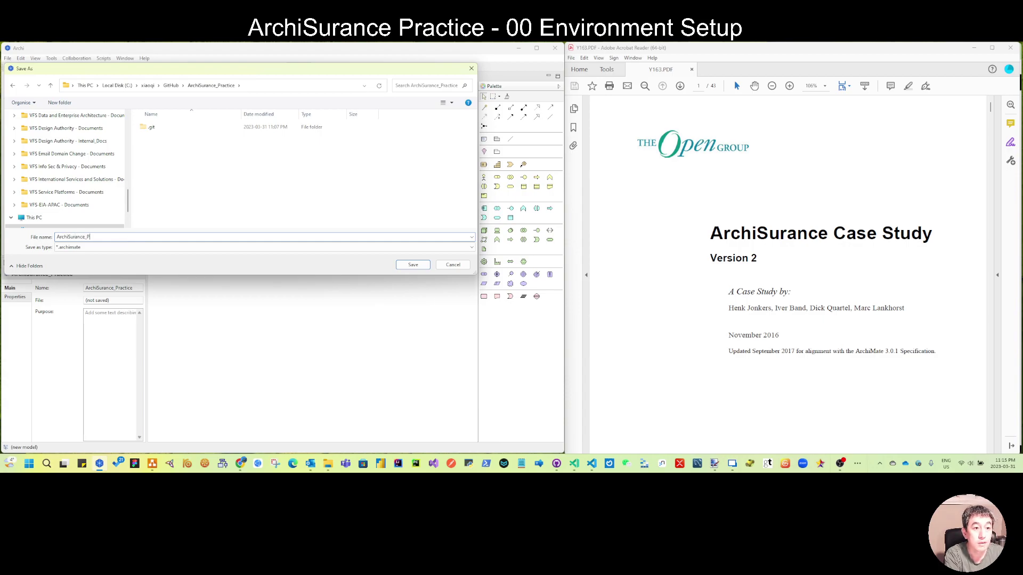
text(ractice)
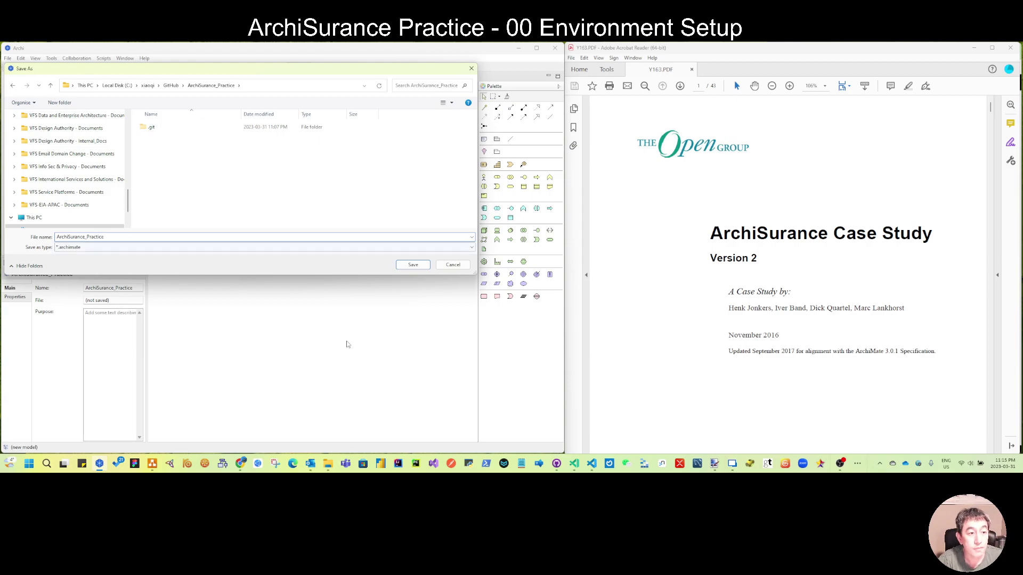
click(413, 265)
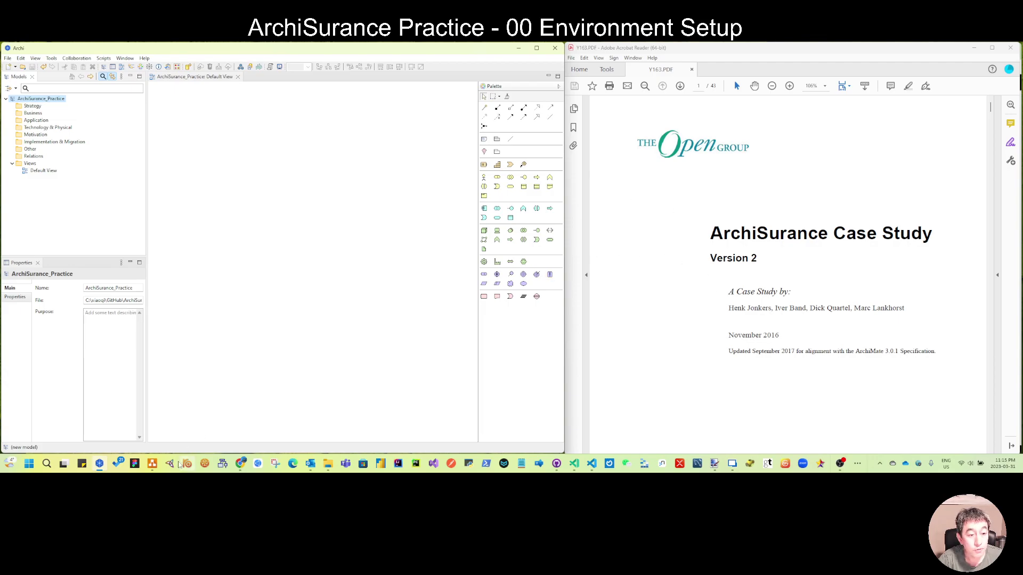
Switch to Chrome, review the phases and figures listed in the ArchiSurance_Practice README on GitHub, and return to Archi.
mouse_move(240, 463)
click(369, 433)
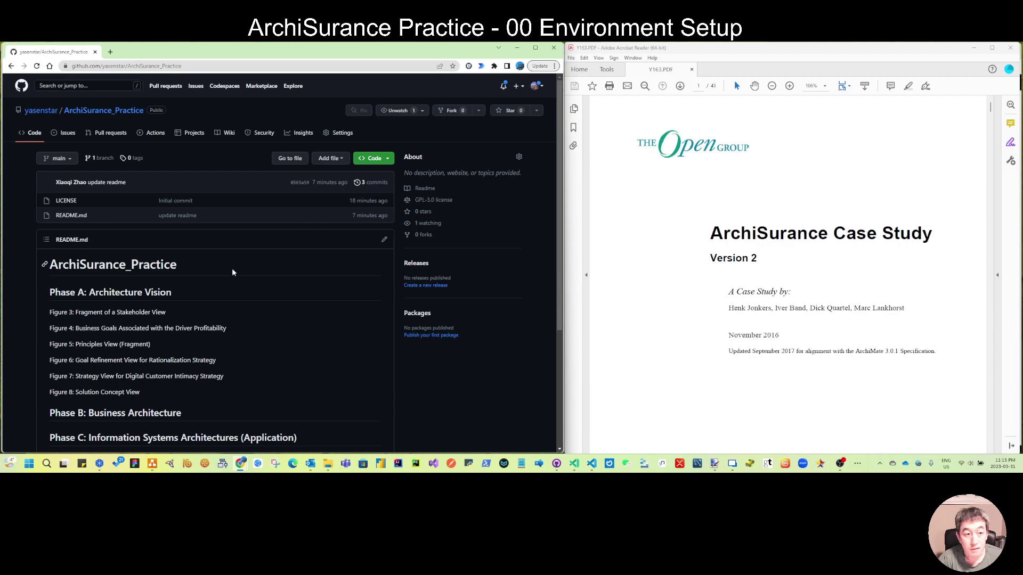
scroll(215, 300, down, 3)
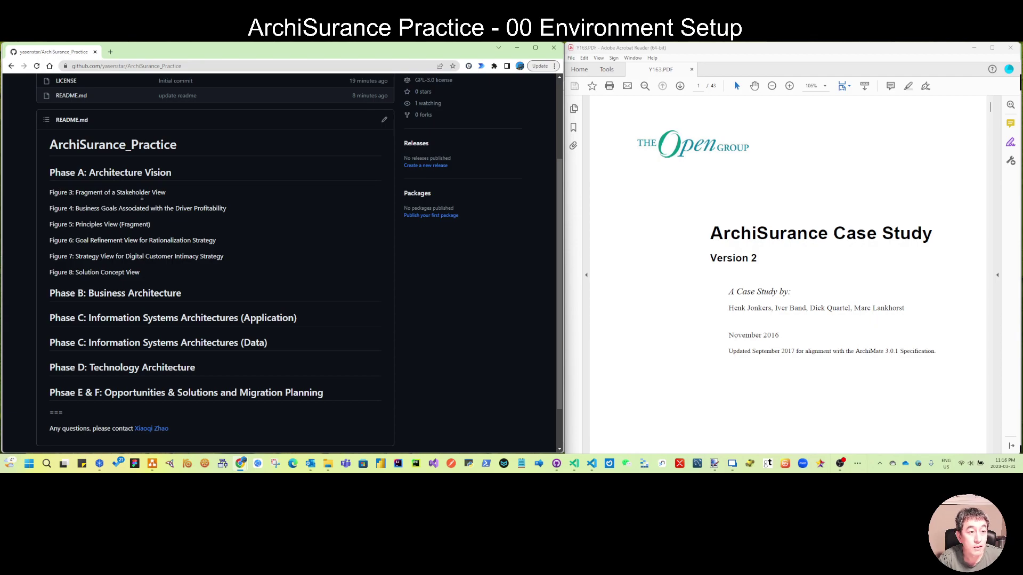
click(516, 50)
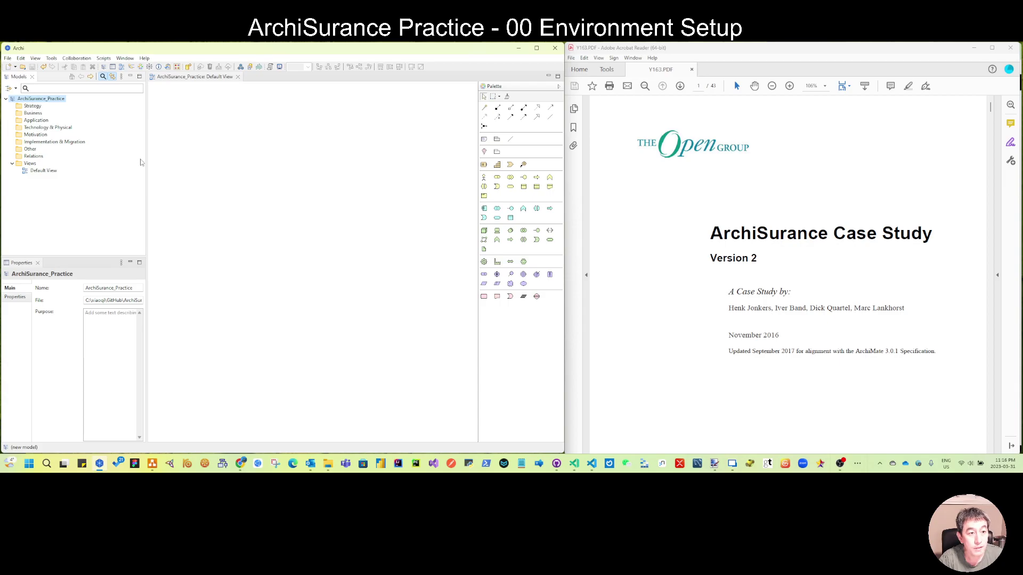
Open the model's Default View and narrow the model tree area slightly to enlarge the canvas.
drag(145, 162, 142, 161)
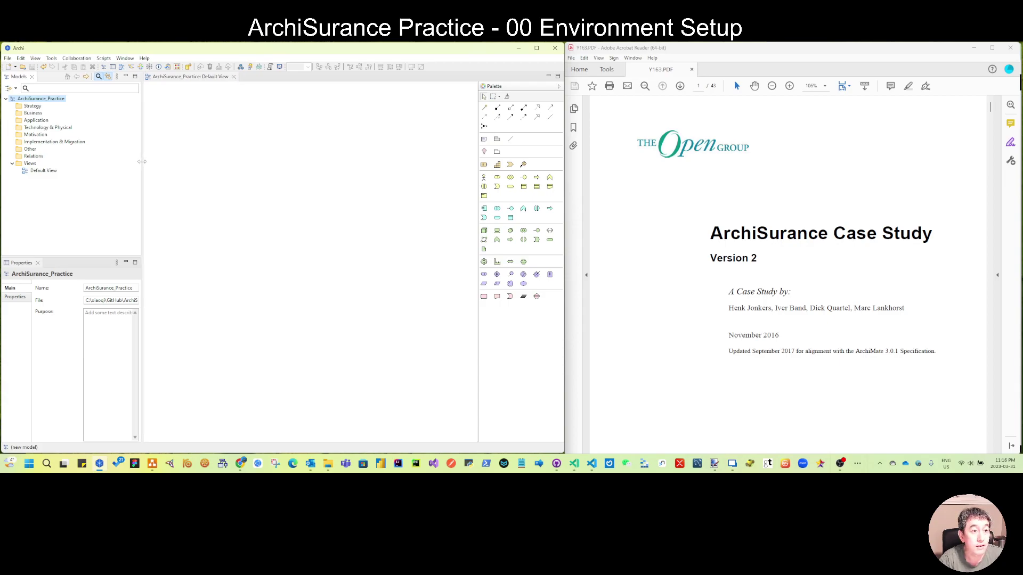
click(42, 171)
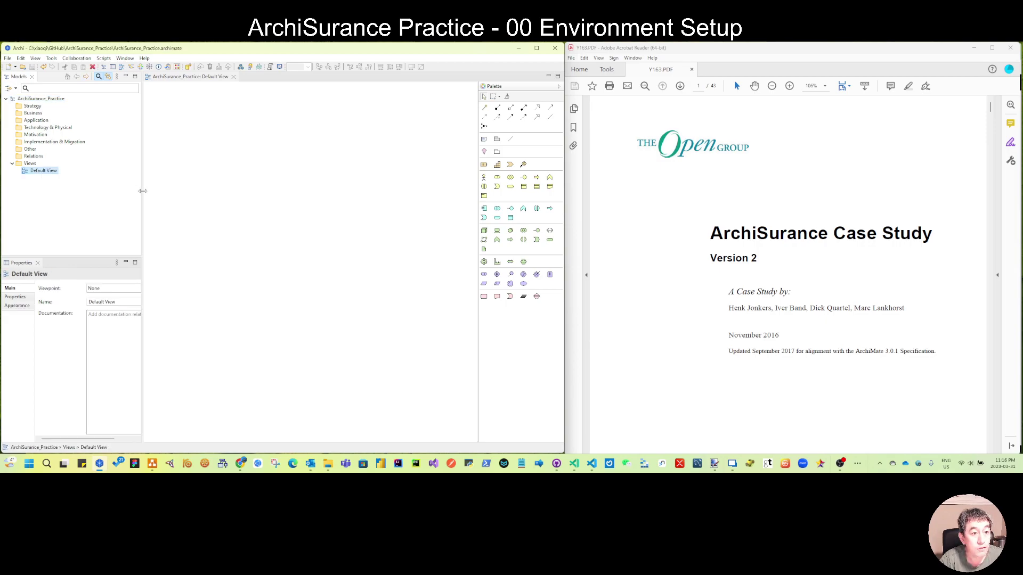
double_click(48, 171)
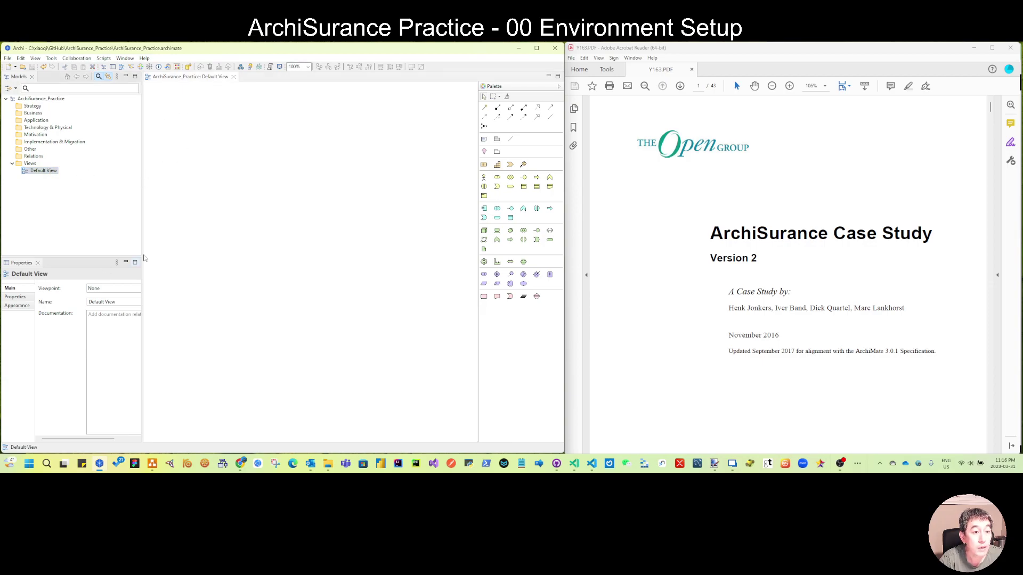
drag(140, 244, 134, 244)
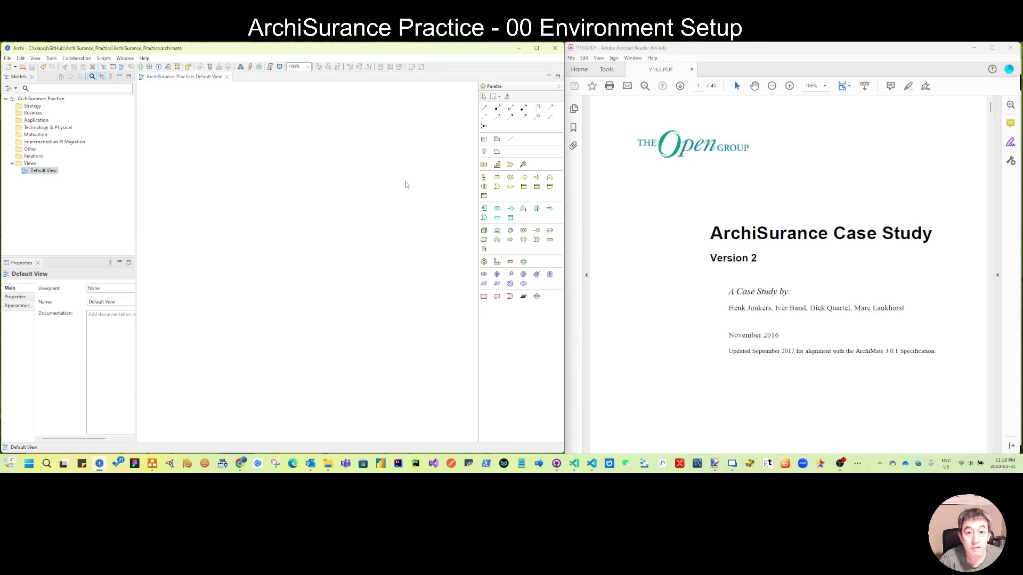
Add an empty wide note along the upper edge of the Default View and reduce its height.
click(485, 140)
drag(199, 96, 418, 127)
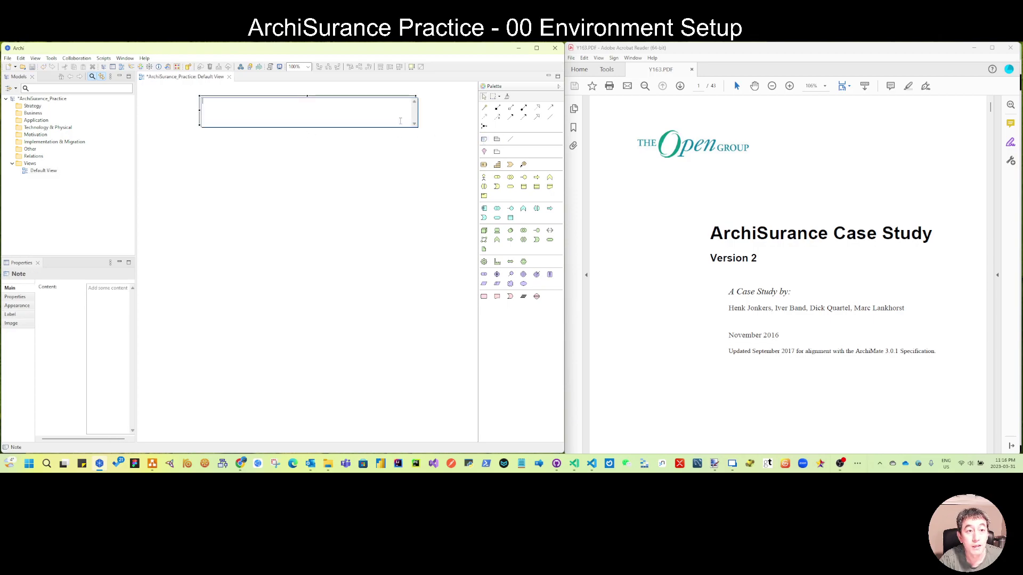
click(458, 137)
click(343, 119)
drag(307, 125, 306, 116)
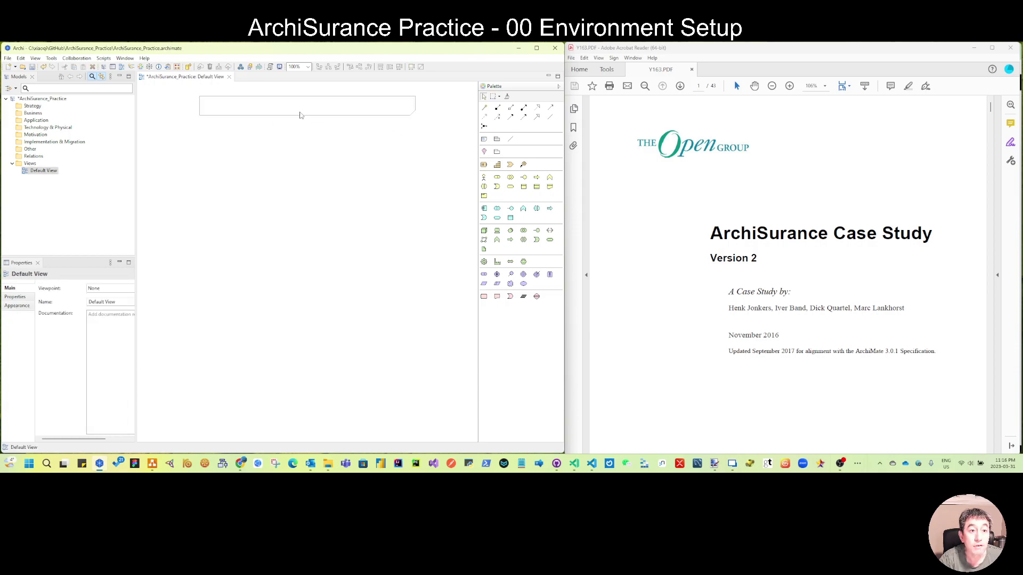
Set the note's border to None, widening the properties area to reach its appearance settings.
click(25, 304)
drag(136, 307, 194, 310)
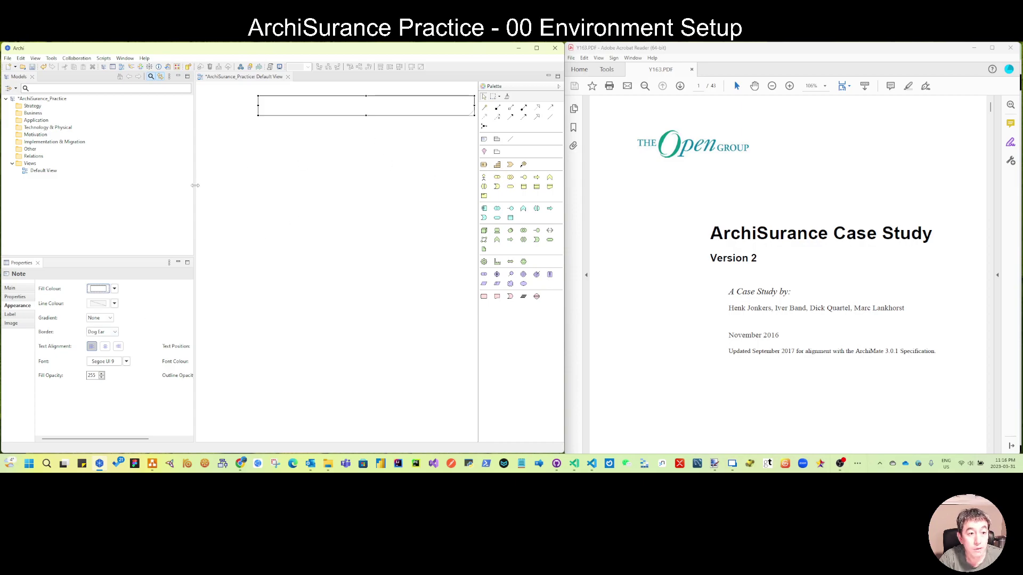
drag(193, 190, 169, 194)
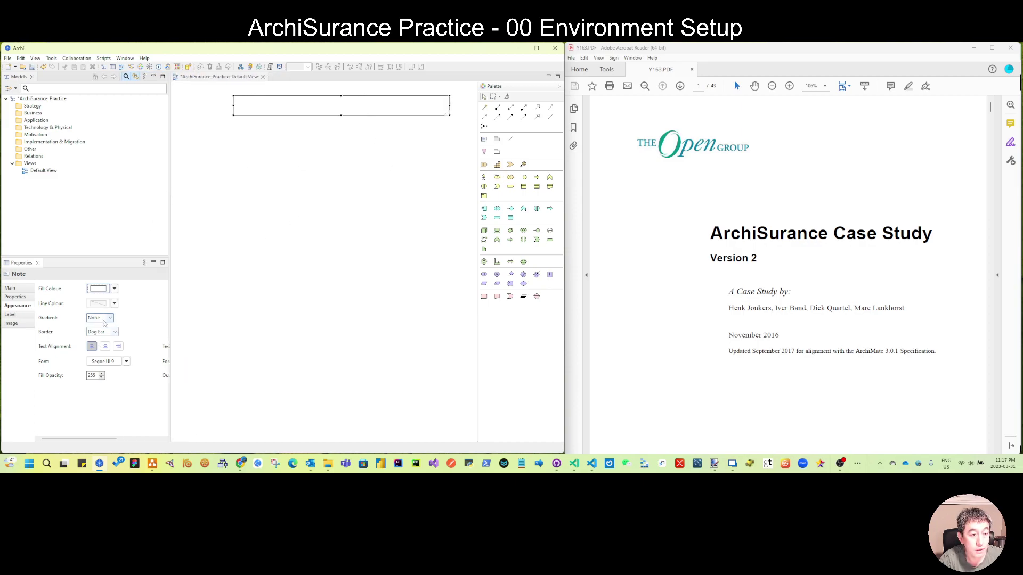
click(103, 332)
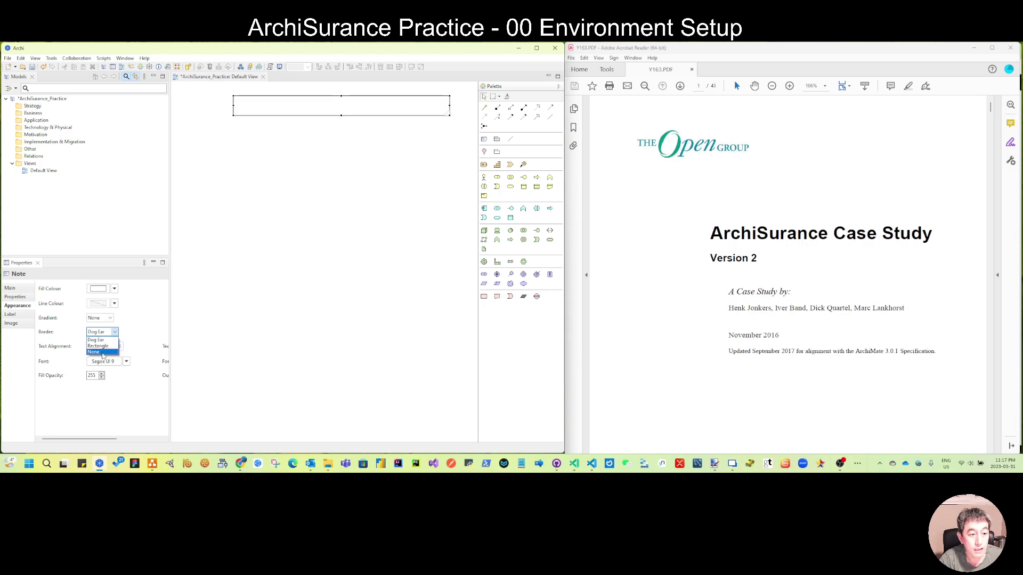
click(103, 353)
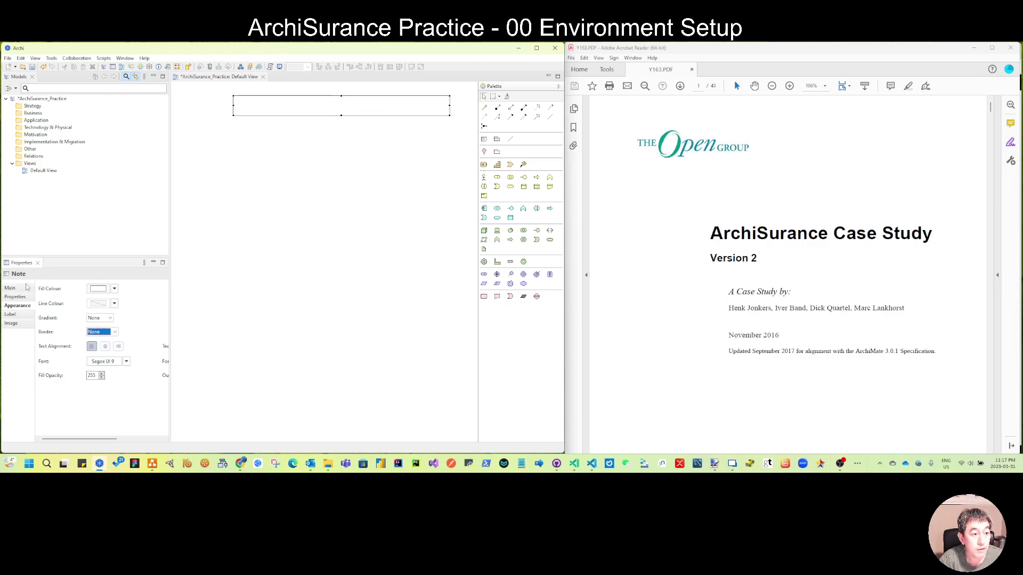
Set the note's label expression to $view{name} so it displays the name of the view.
click(14, 315)
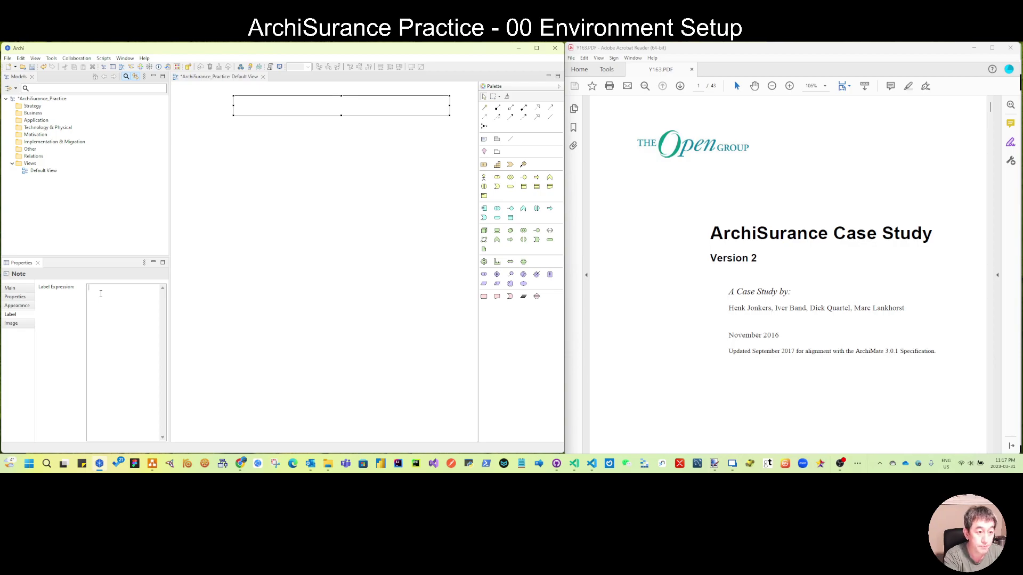
text($)
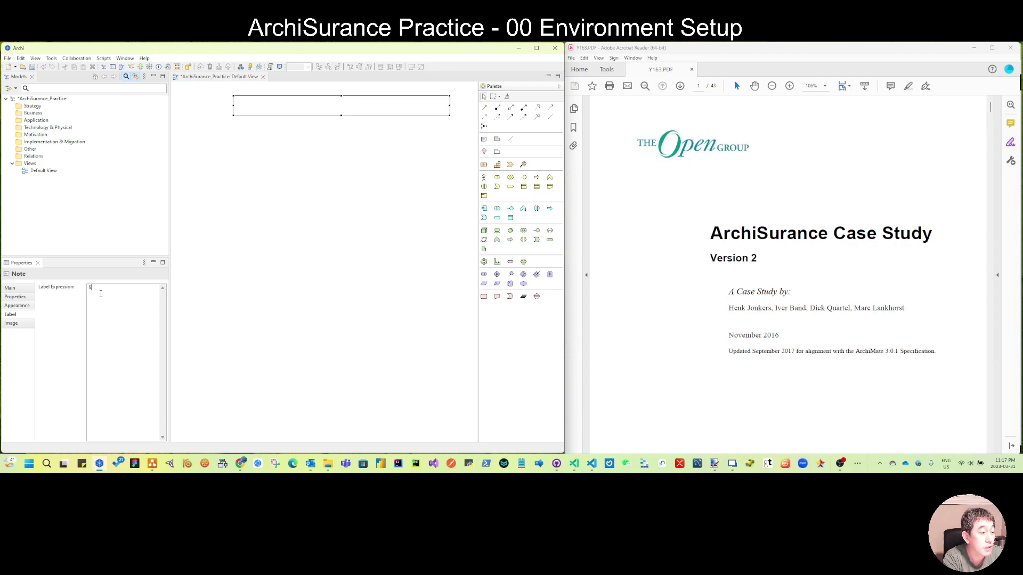
text(view)
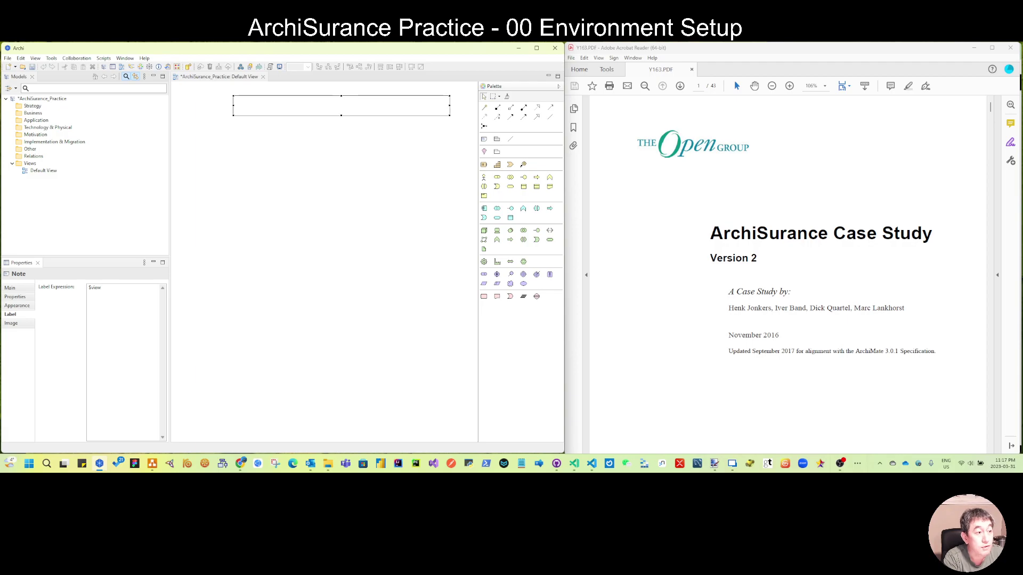
text({name)
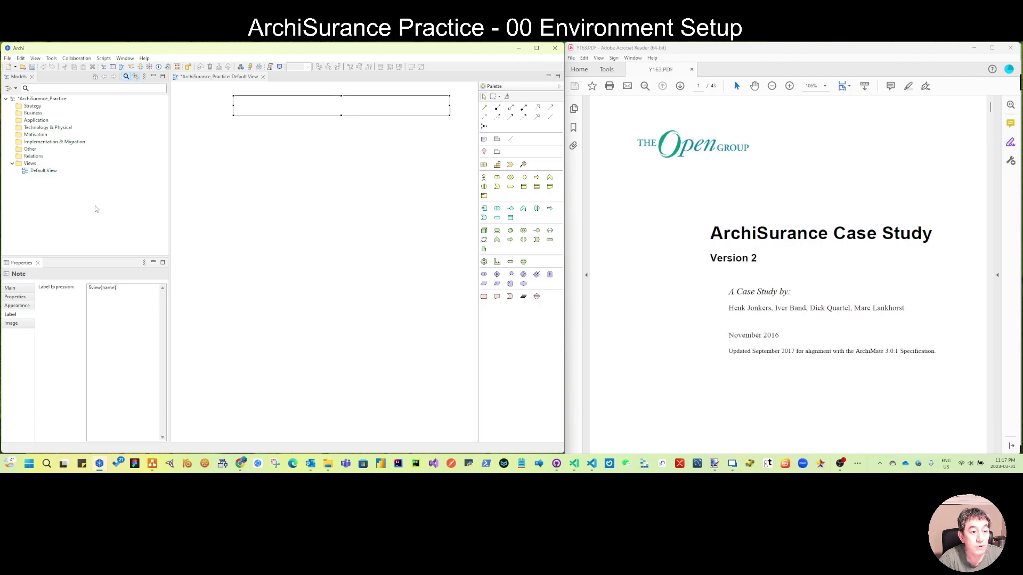
click(292, 169)
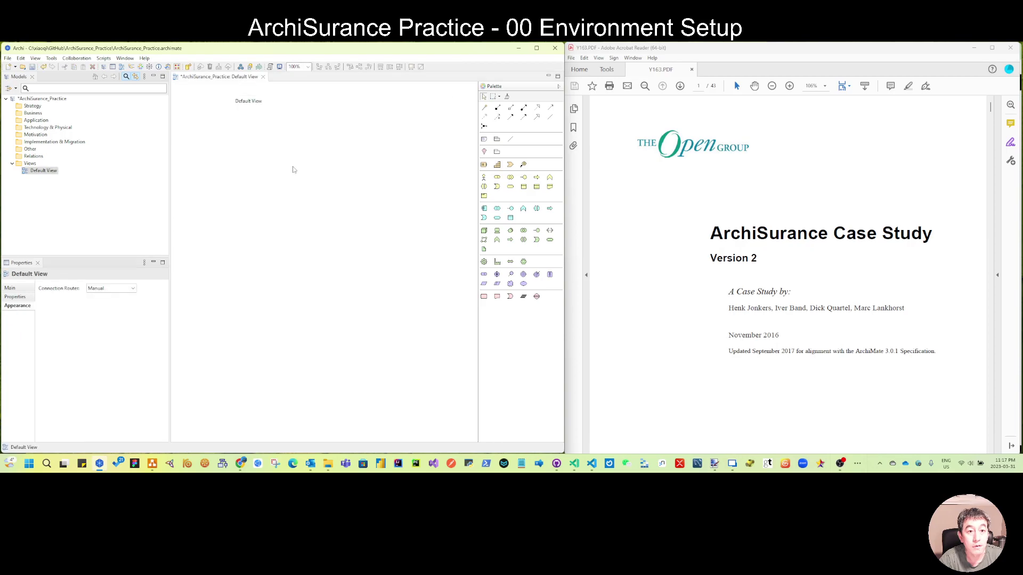
Reduce the title note's height to fit its single line of text and narrow the model tree area.
click(250, 103)
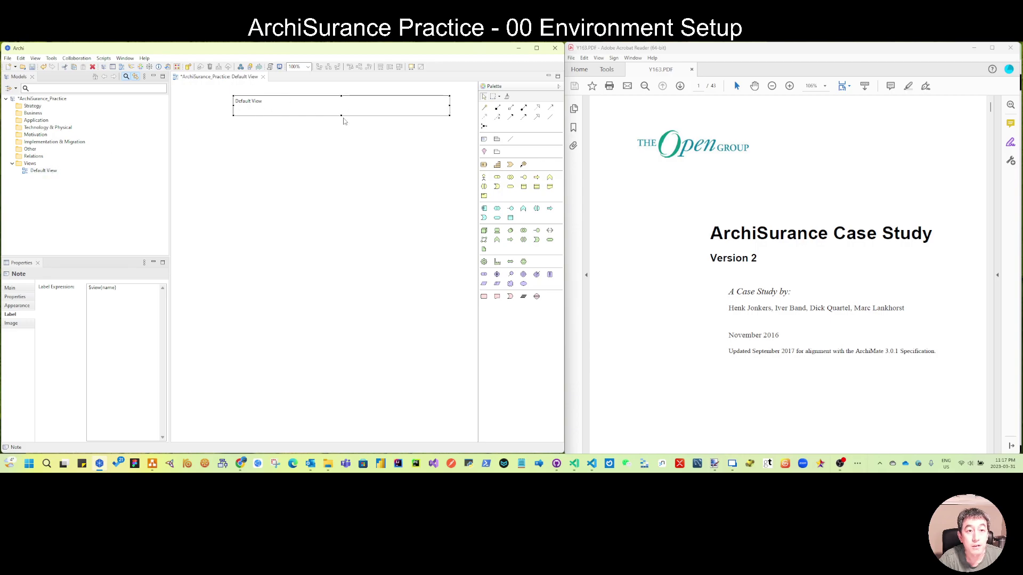
drag(341, 114, 341, 111)
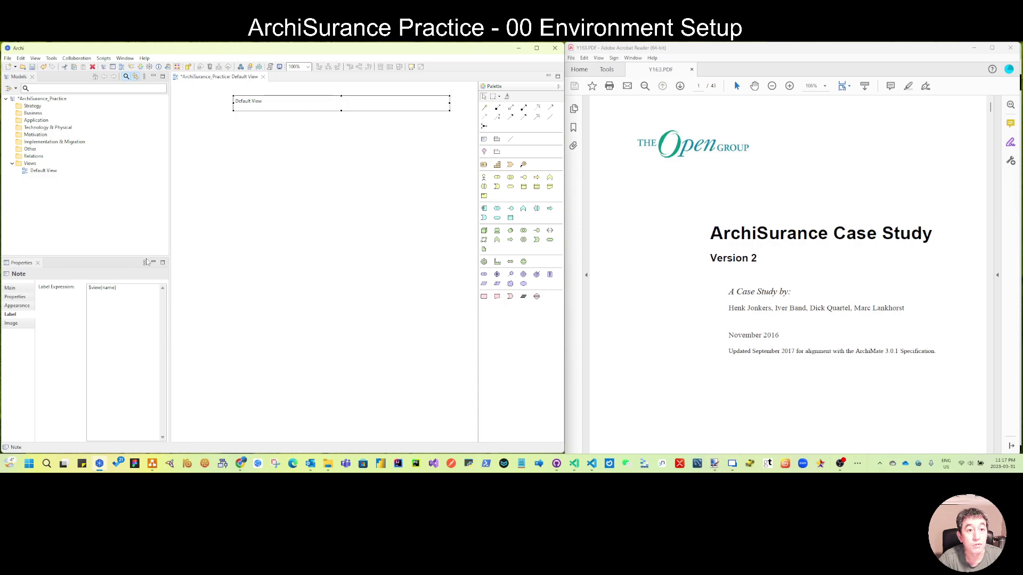
drag(170, 226, 148, 228)
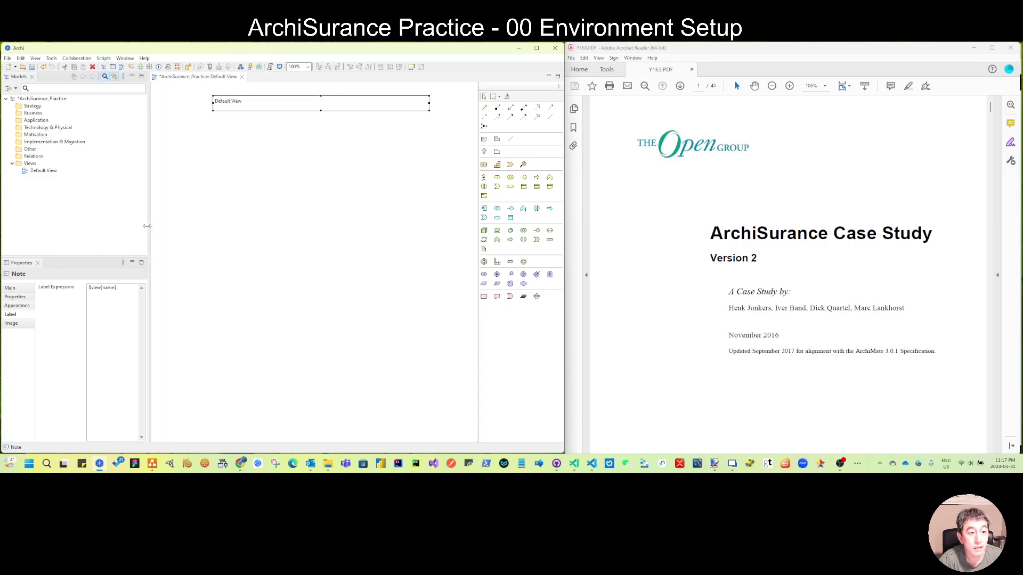
Center the title note's text horizontally and place it in the middle vertically.
click(18, 306)
drag(149, 318, 246, 327)
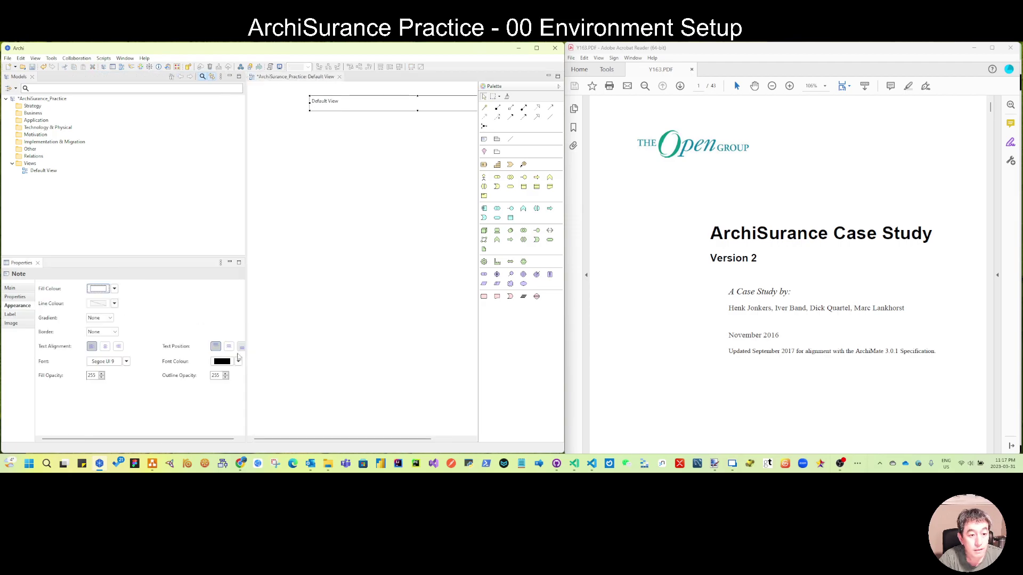
click(105, 346)
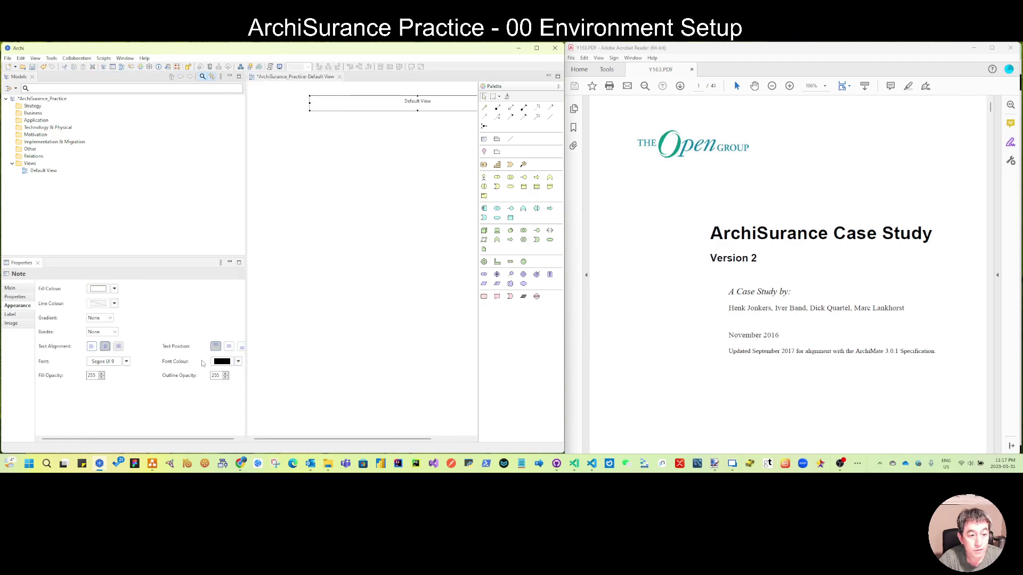
click(229, 346)
drag(246, 205, 225, 207)
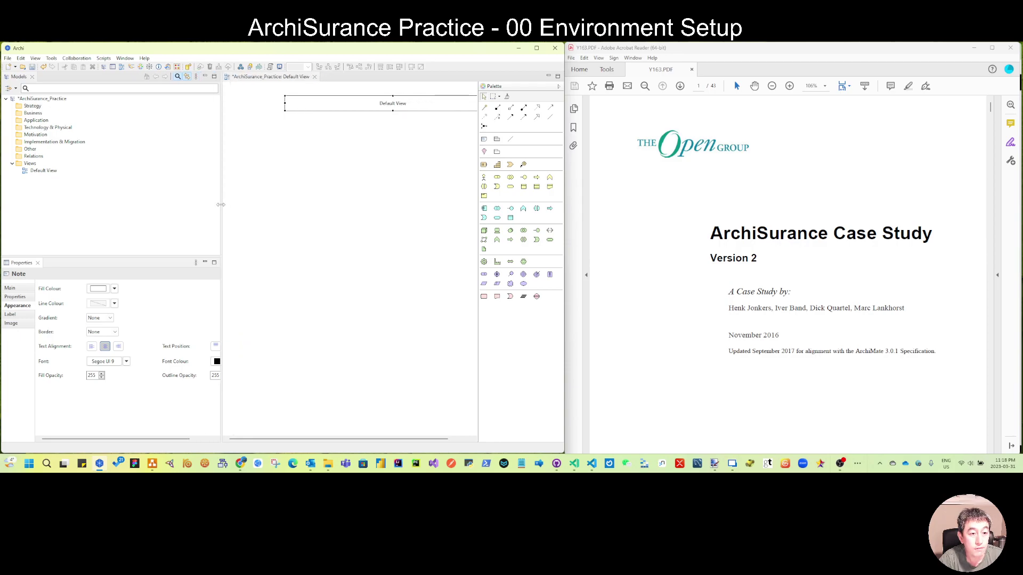
Set the title note's font to Segoe UI Bold, size 14, and narrow the model tree area.
click(103, 362)
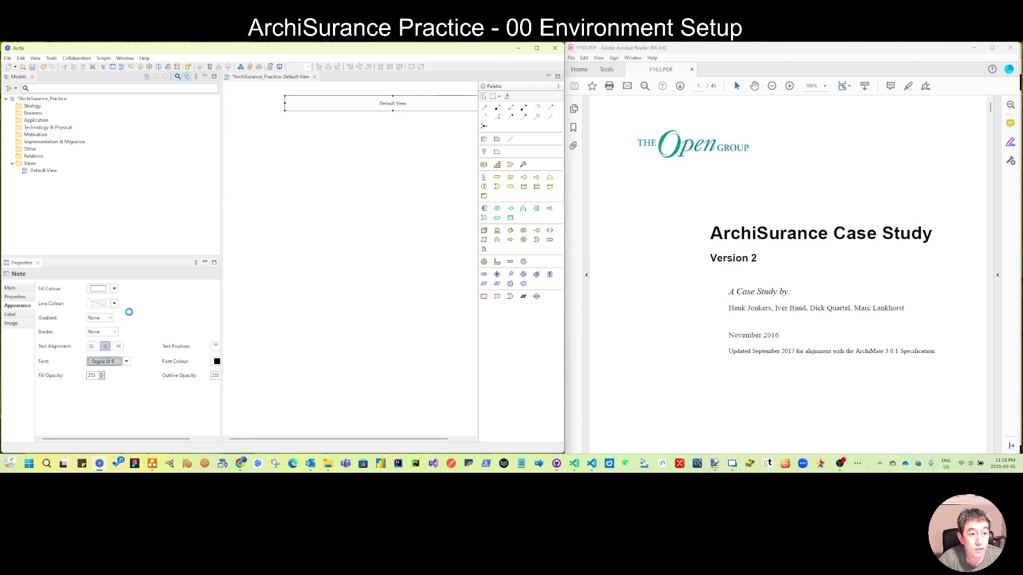
click(109, 171)
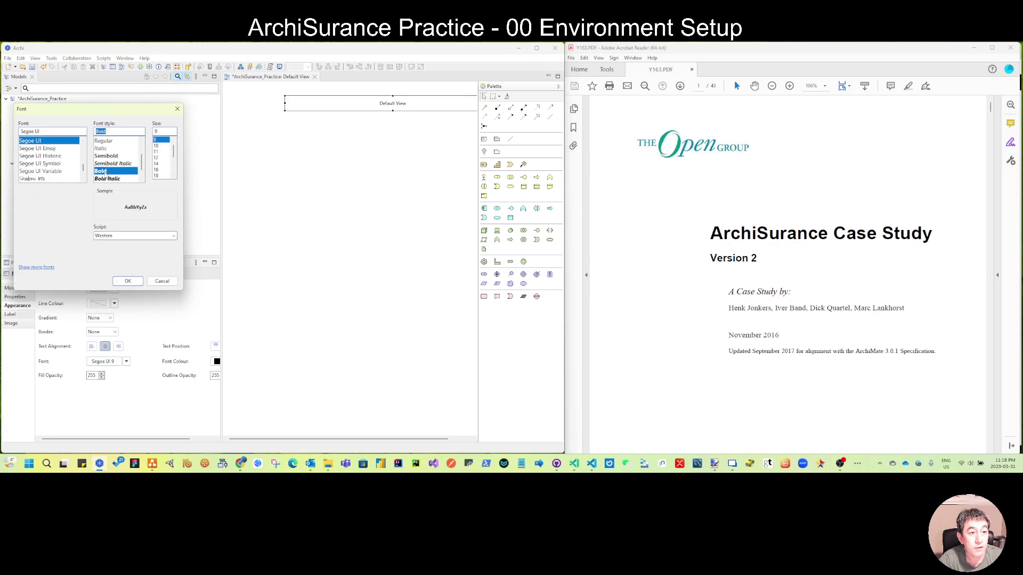
click(157, 164)
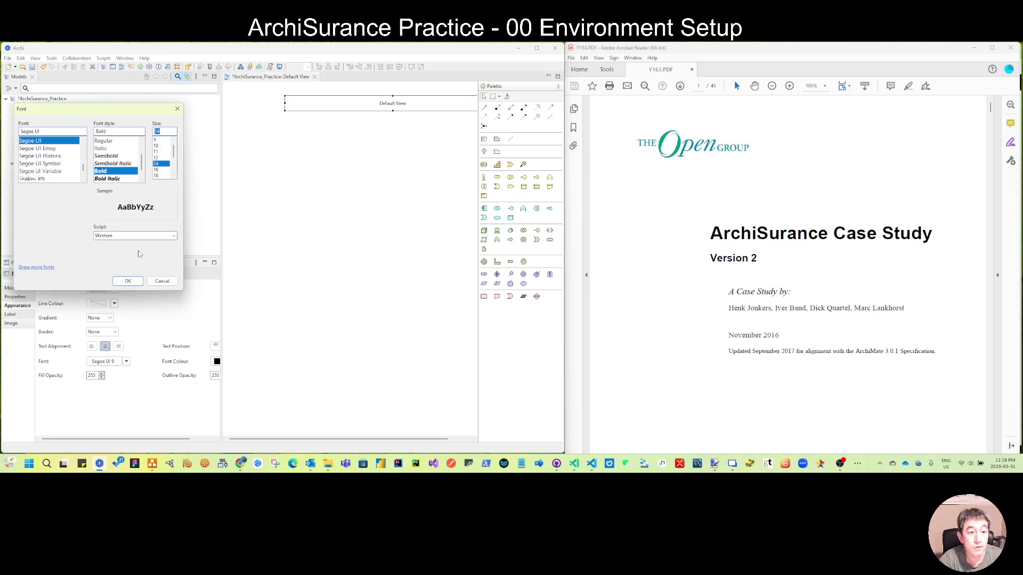
click(129, 281)
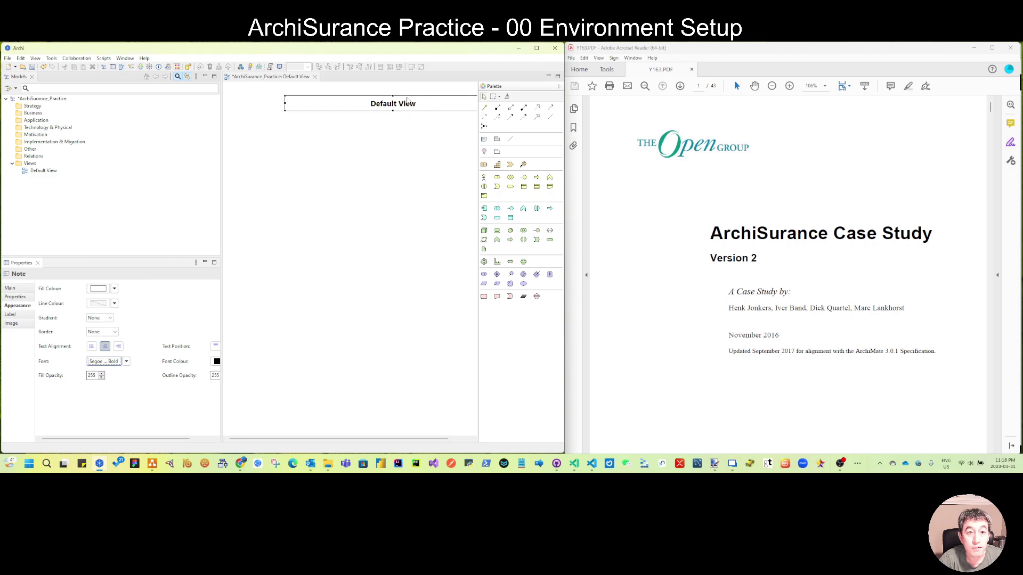
drag(221, 163, 166, 162)
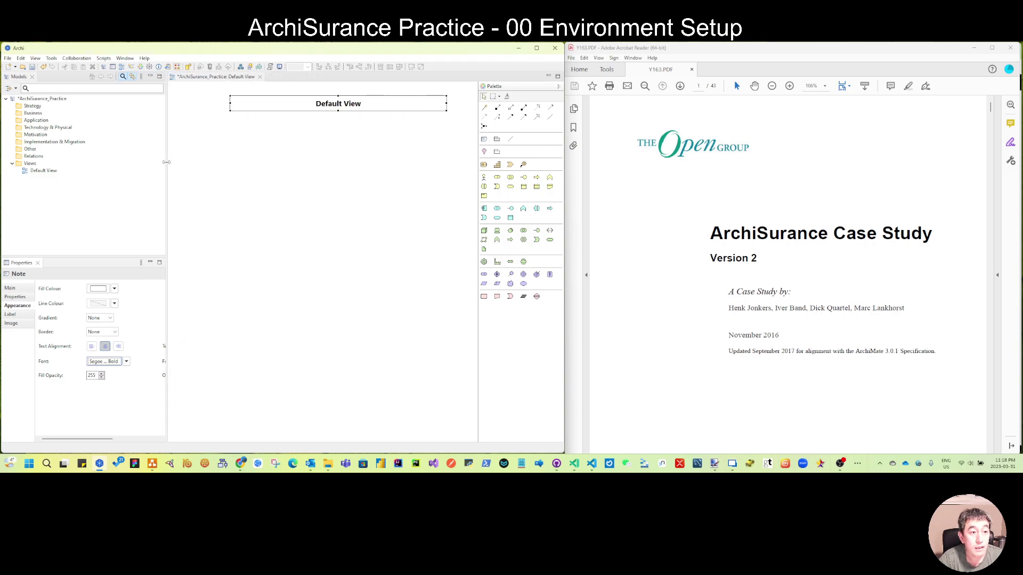
Add an empty note on the Default View, well below the title and toward the left edge.
click(484, 140)
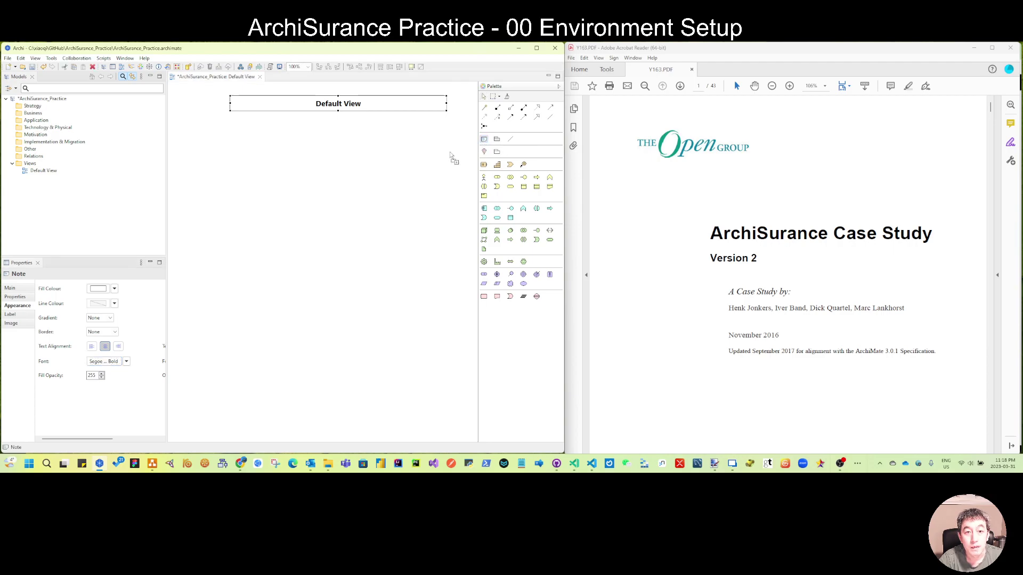
click(213, 260)
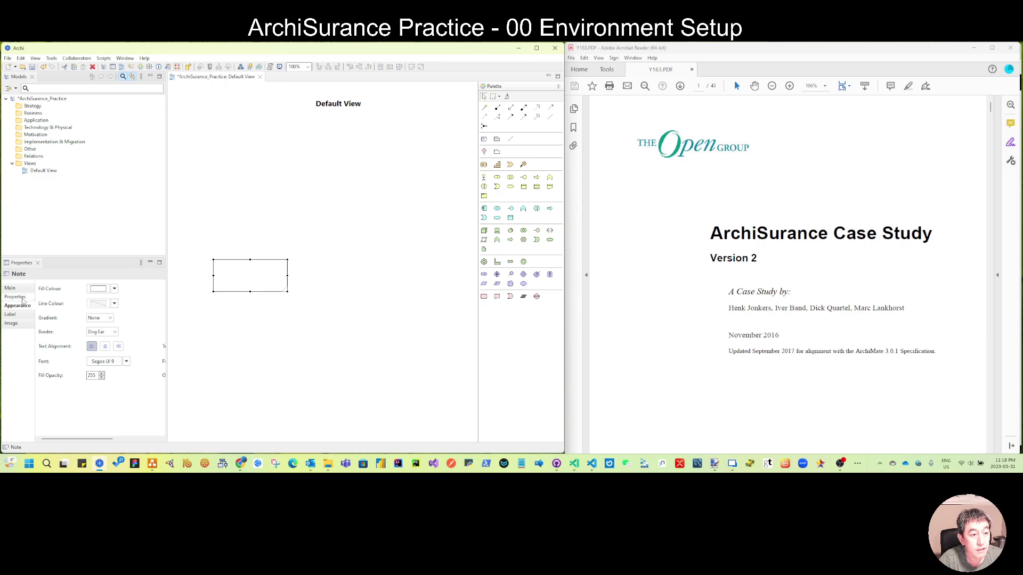
Add a custom property named Last Update to the Default View.
click(44, 171)
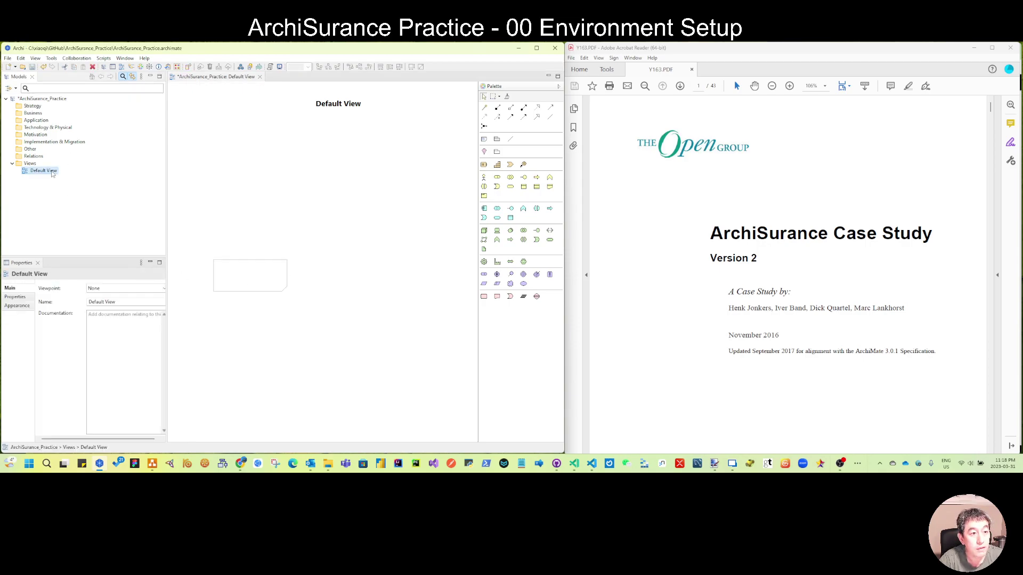
click(14, 301)
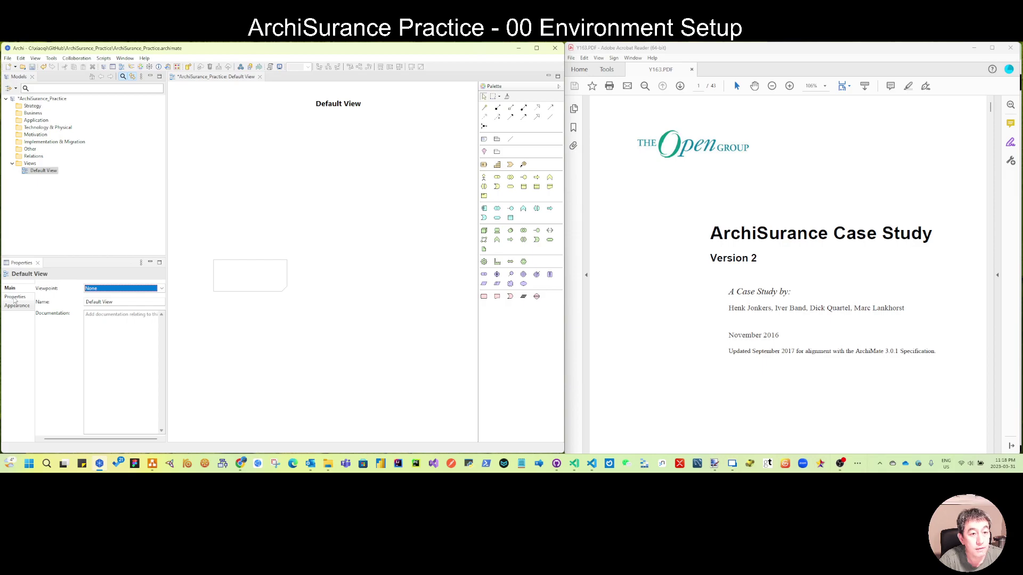
click(14, 298)
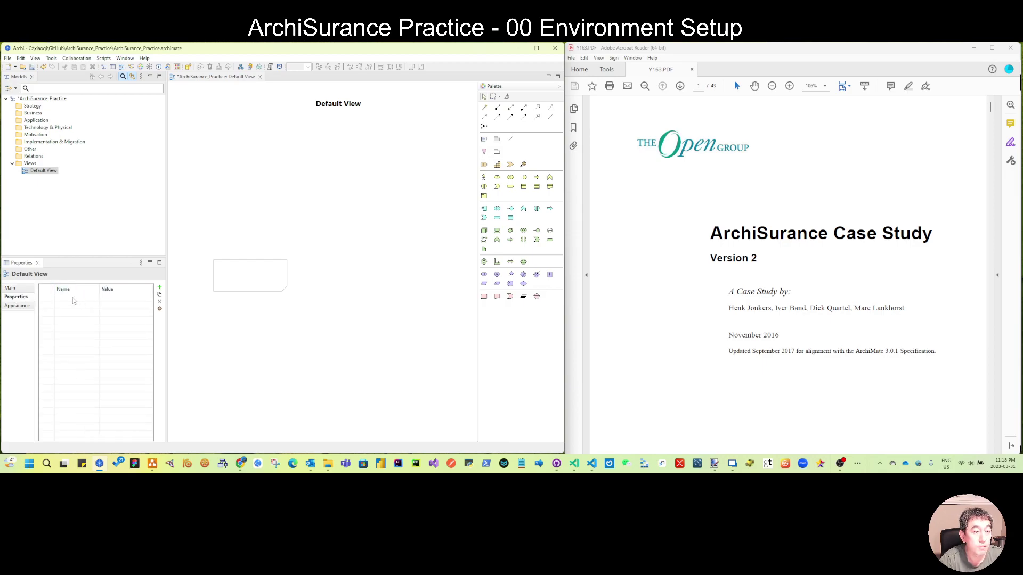
double_click(74, 301)
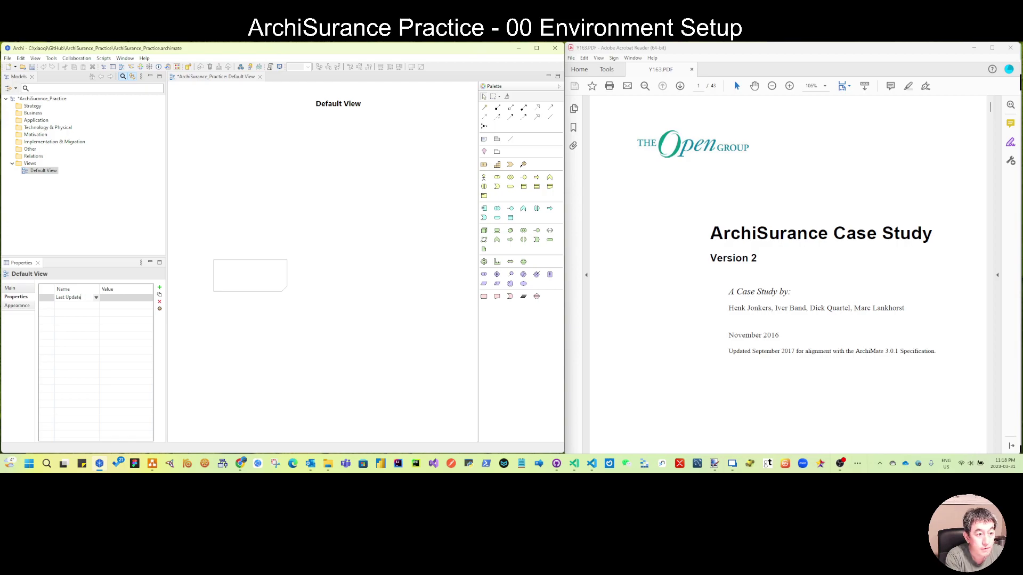
click(76, 300)
Add a second custom property named Last Updated by to the Default View.
double_click(79, 306)
click(96, 306)
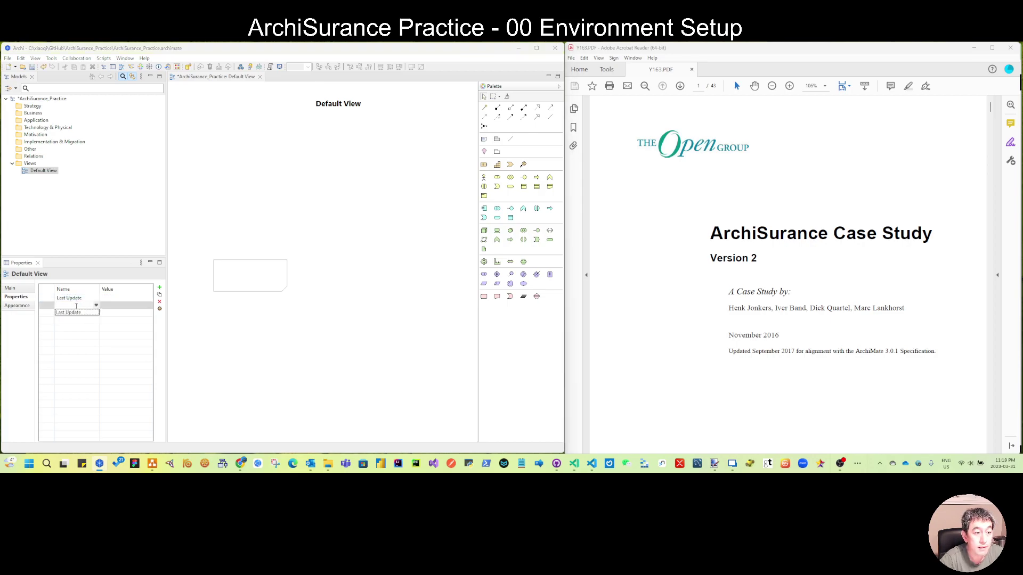
click(78, 313)
key(End)
text(d by)
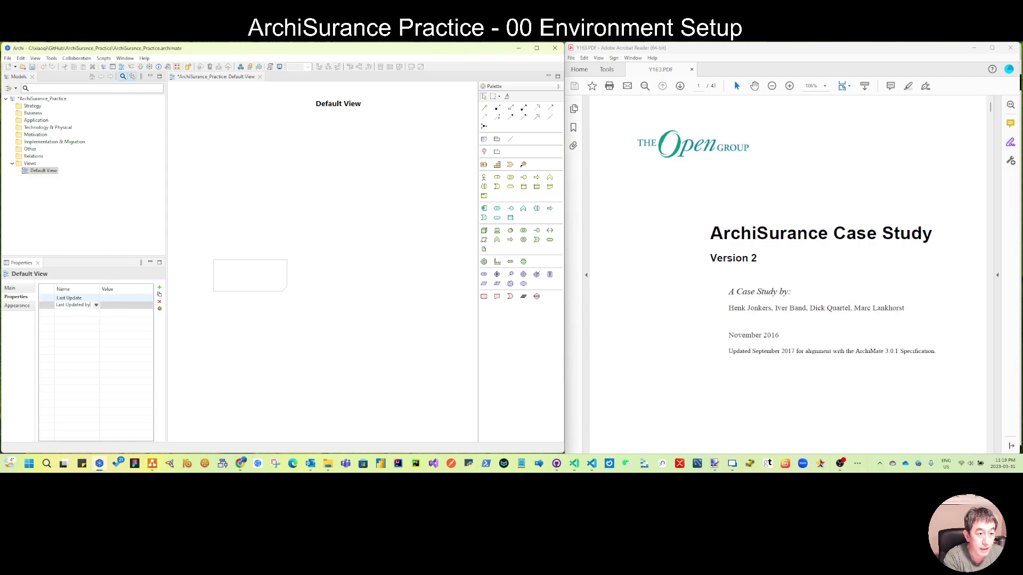
key(Return)
Enter the author's full name as the Last Updated by value and 2023-03-31 as the Last Update value.
click(118, 305)
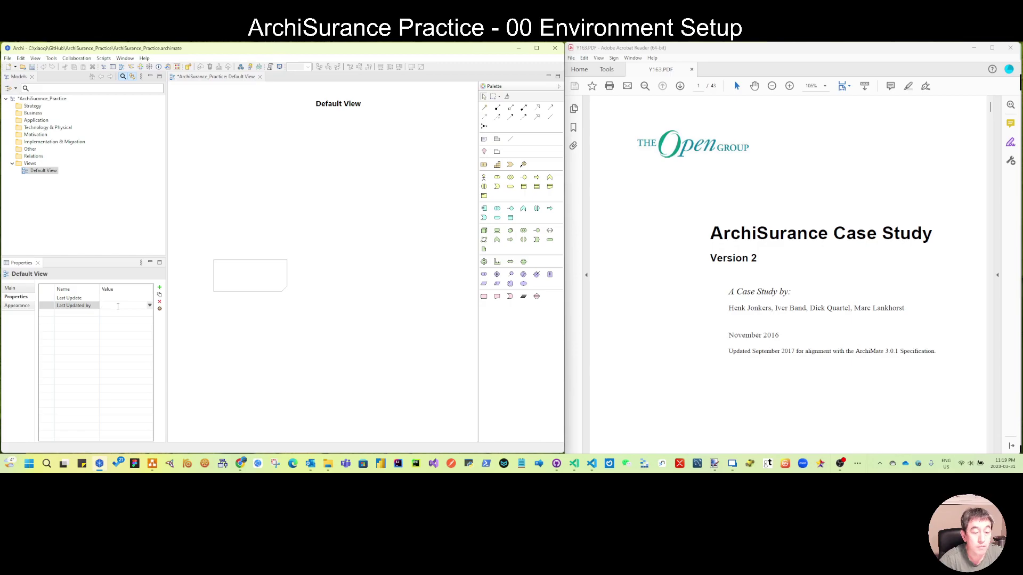
text(Xiaoqi)
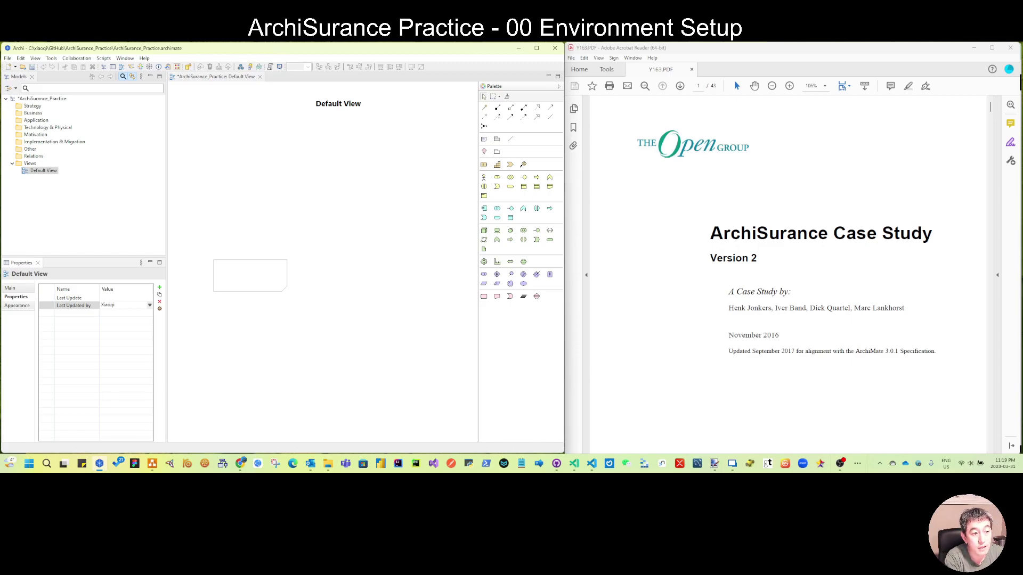
text( Zhao)
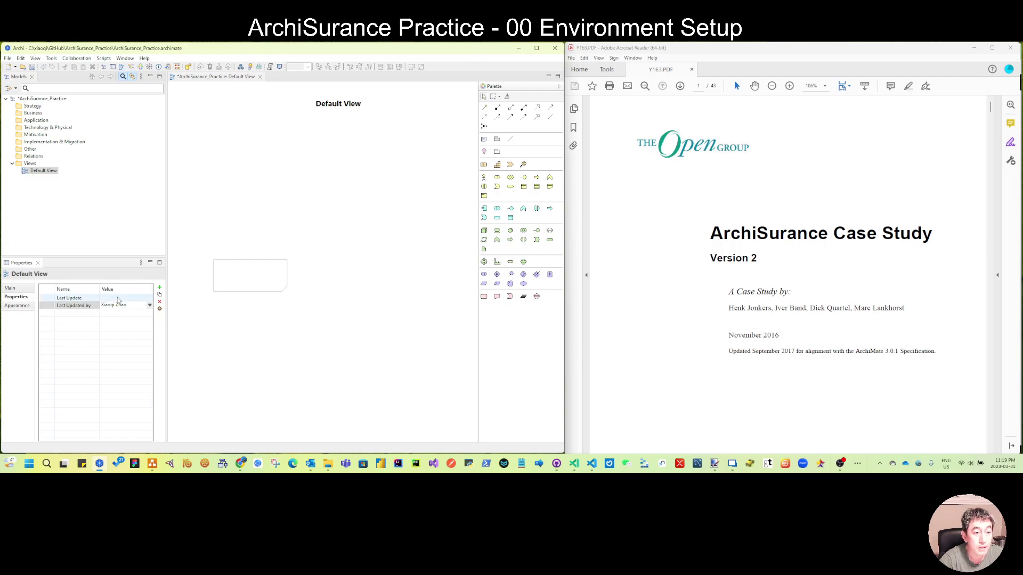
click(118, 298)
text(2023-03-)
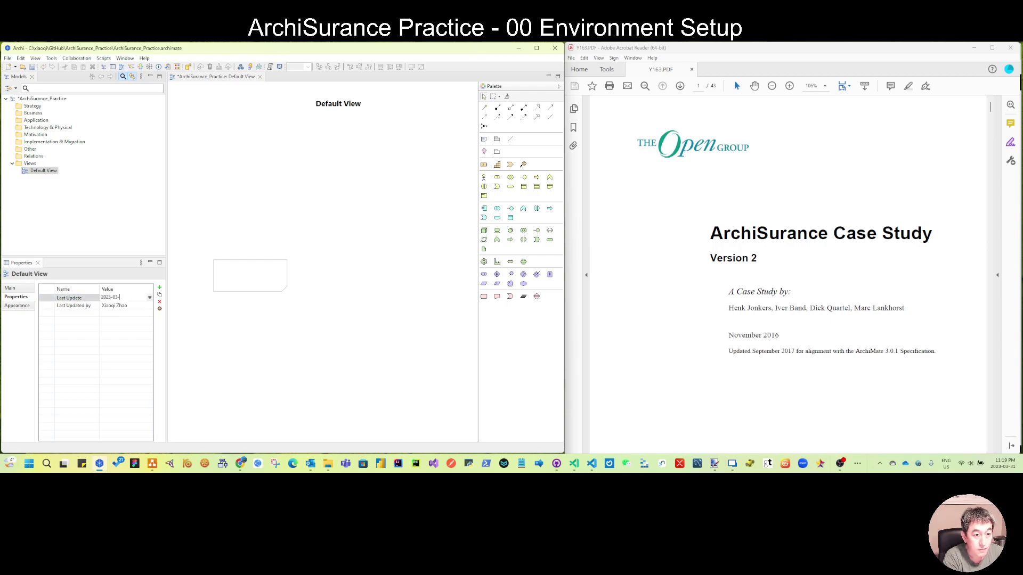
text(31)
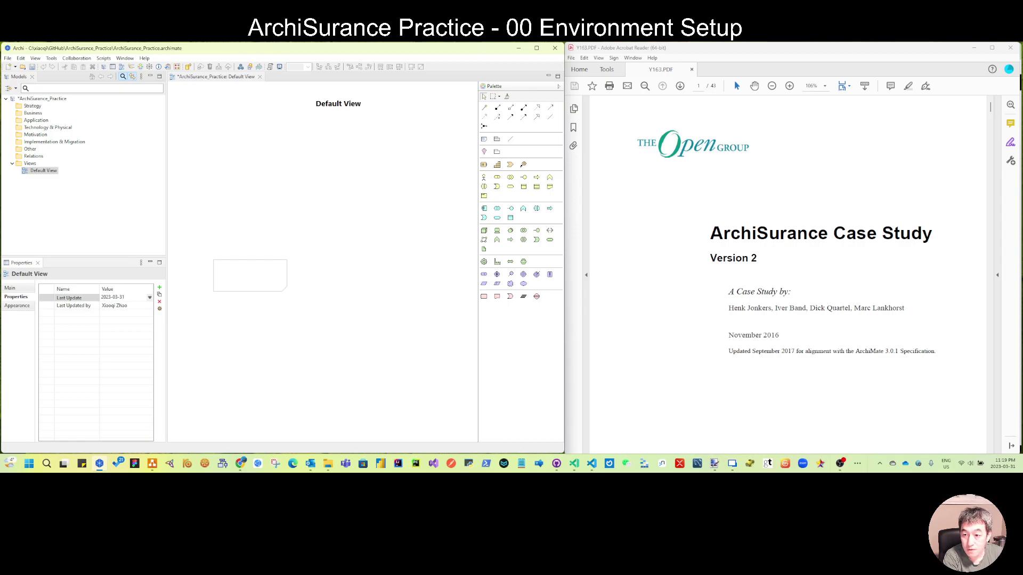
key(Return)
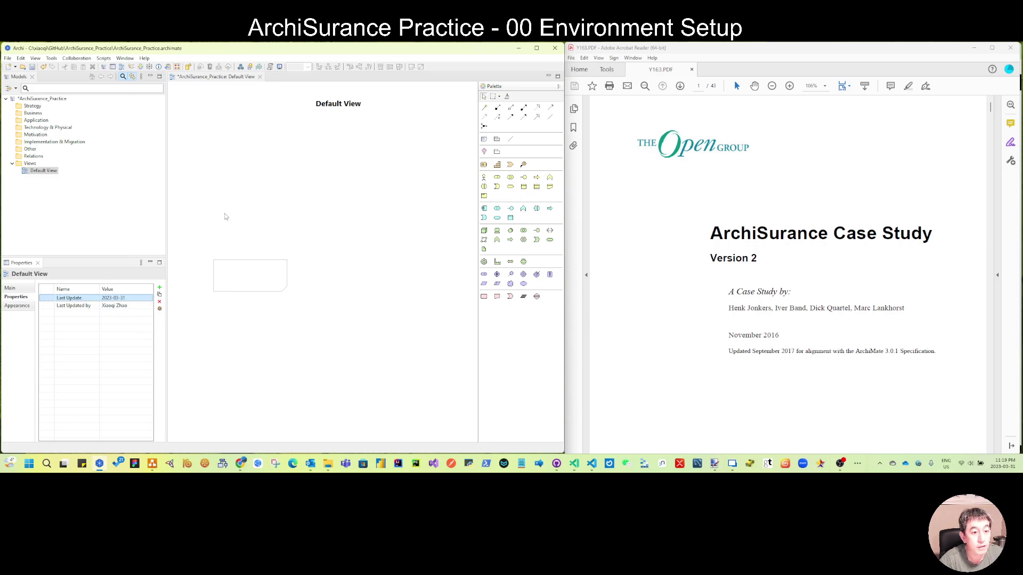
Set the lower note's label expression to $view{property:Last Update}, widening the properties area for the text.
click(229, 192)
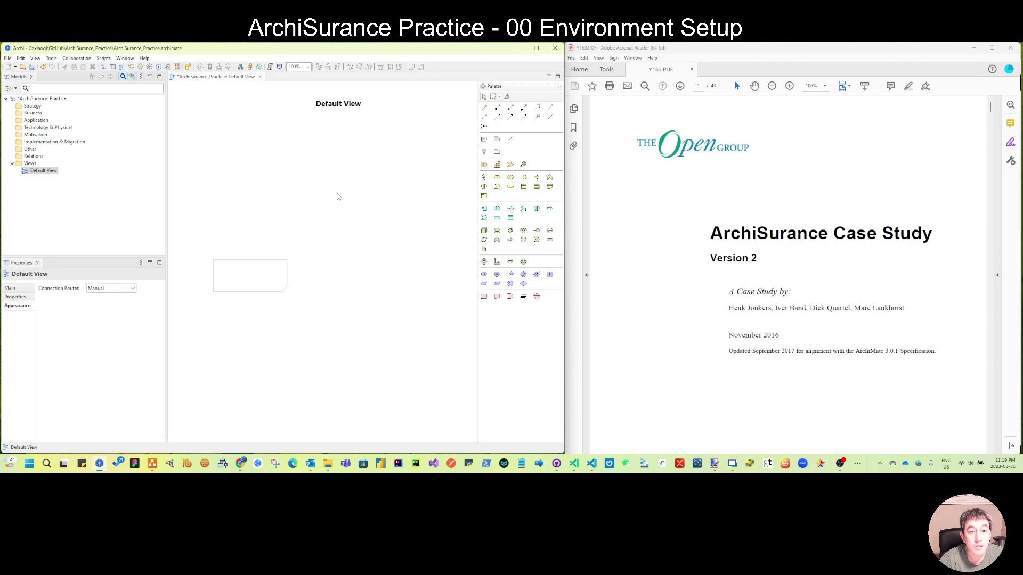
click(16, 296)
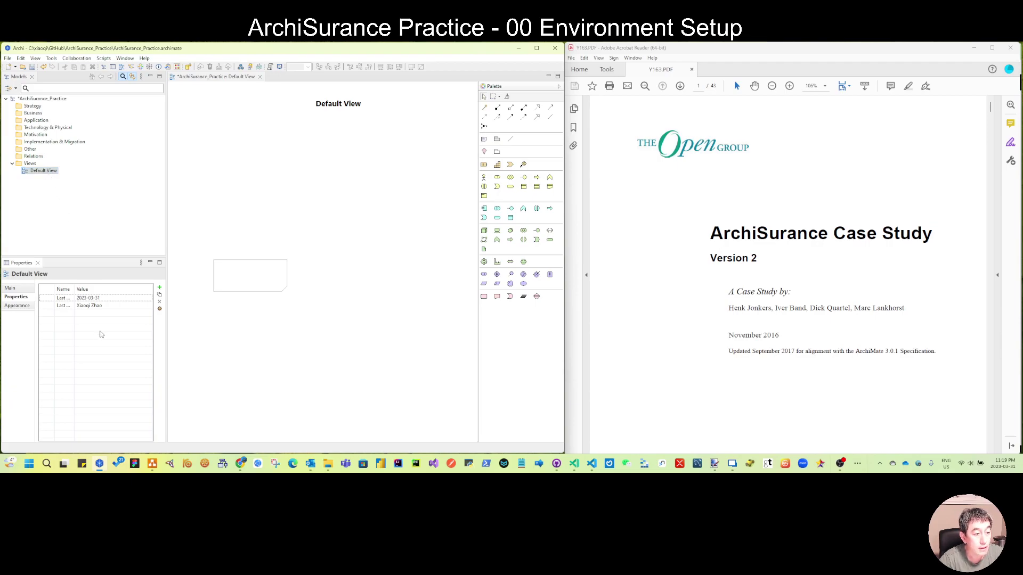
click(278, 281)
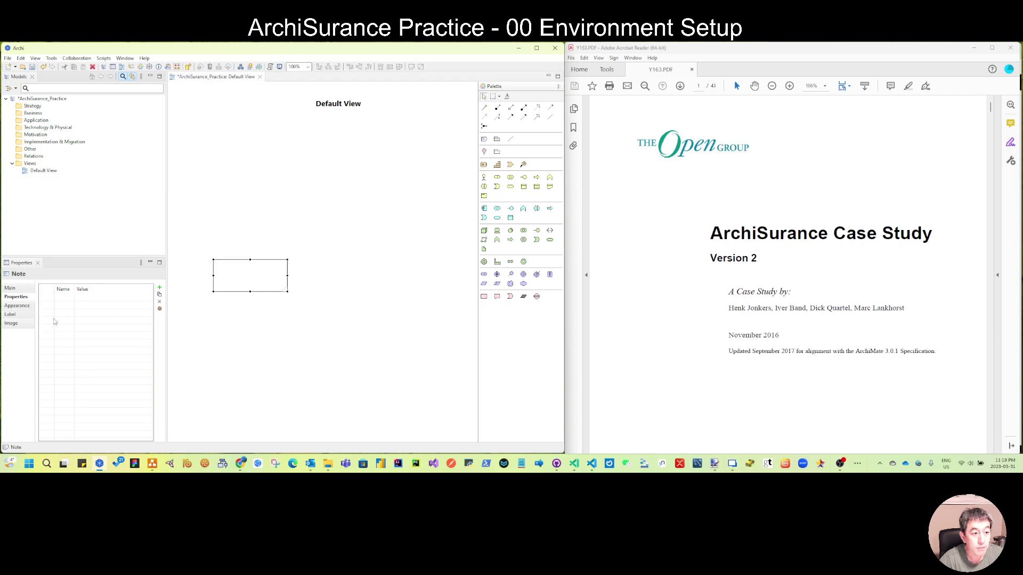
click(16, 315)
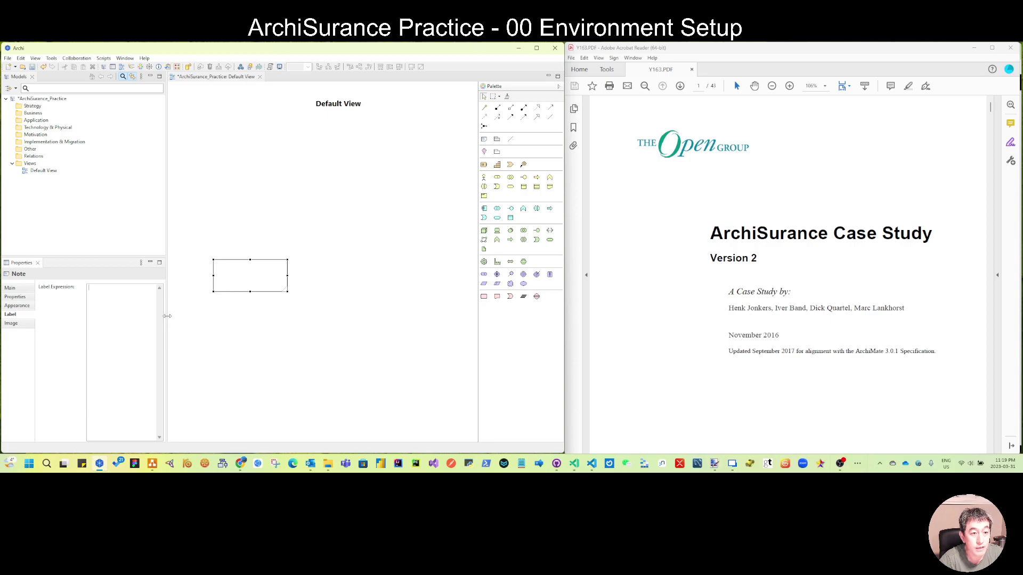
drag(168, 317, 217, 316)
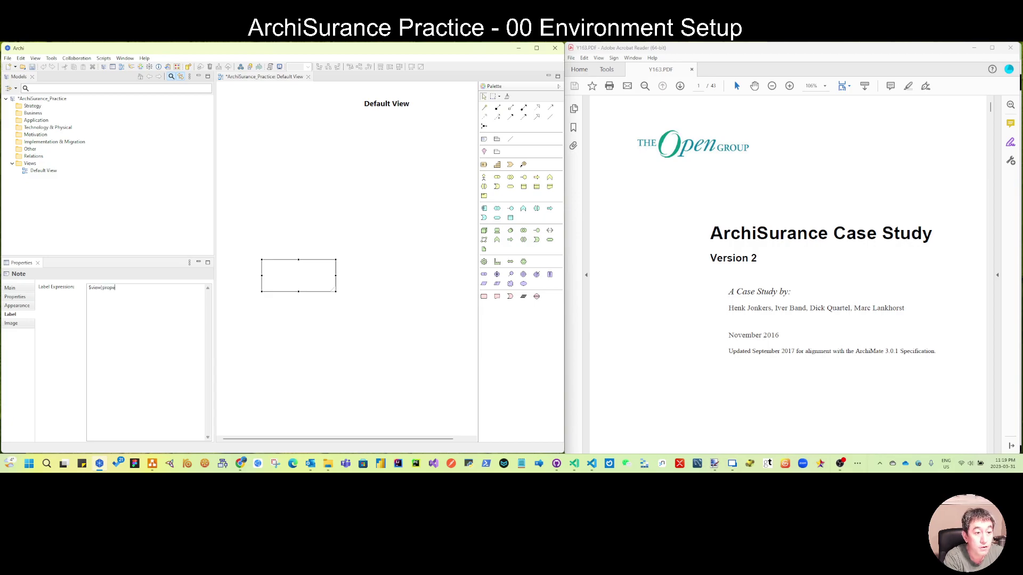
text(rty:L)
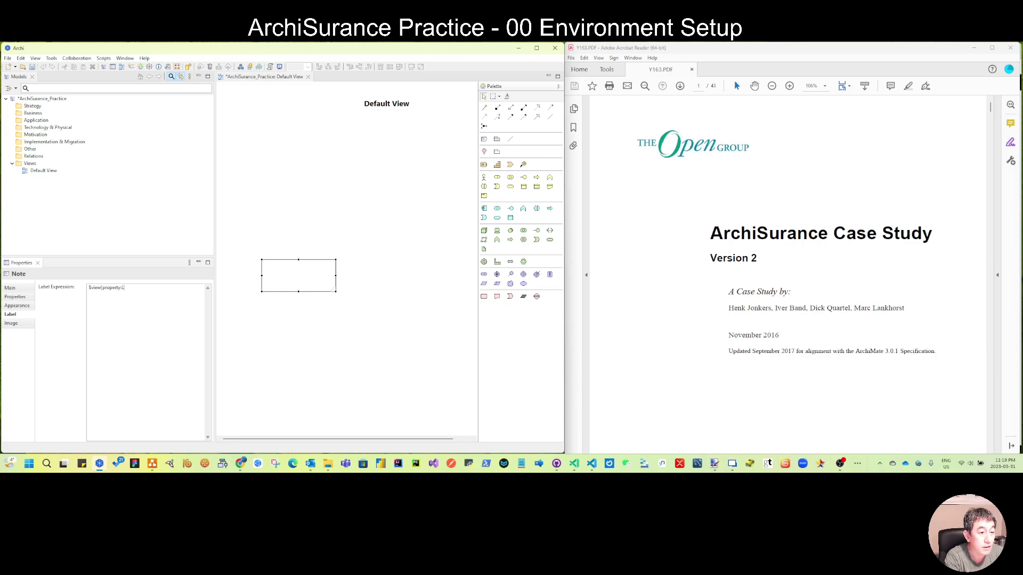
text(ast Update)
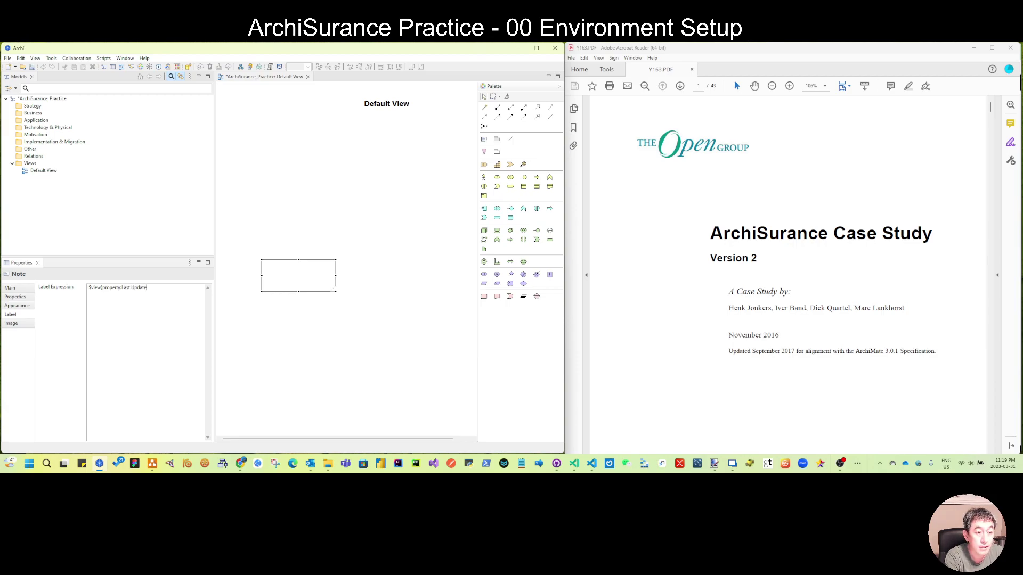
click(309, 324)
Add a second line, $view{property:Last Updated by}, to the lower note's label expression.
click(297, 282)
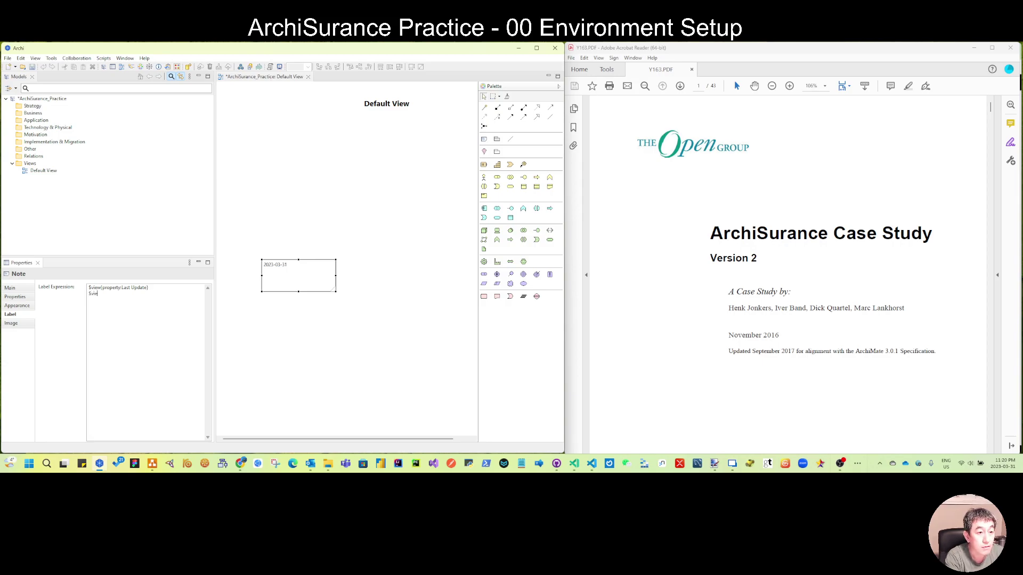
text(w{property)
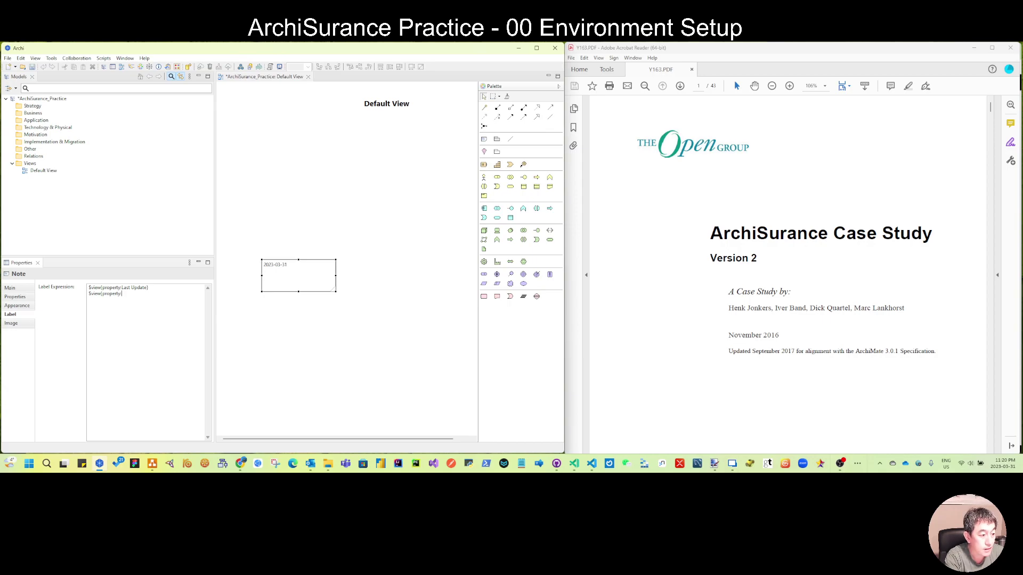
text(:Last Updated by)
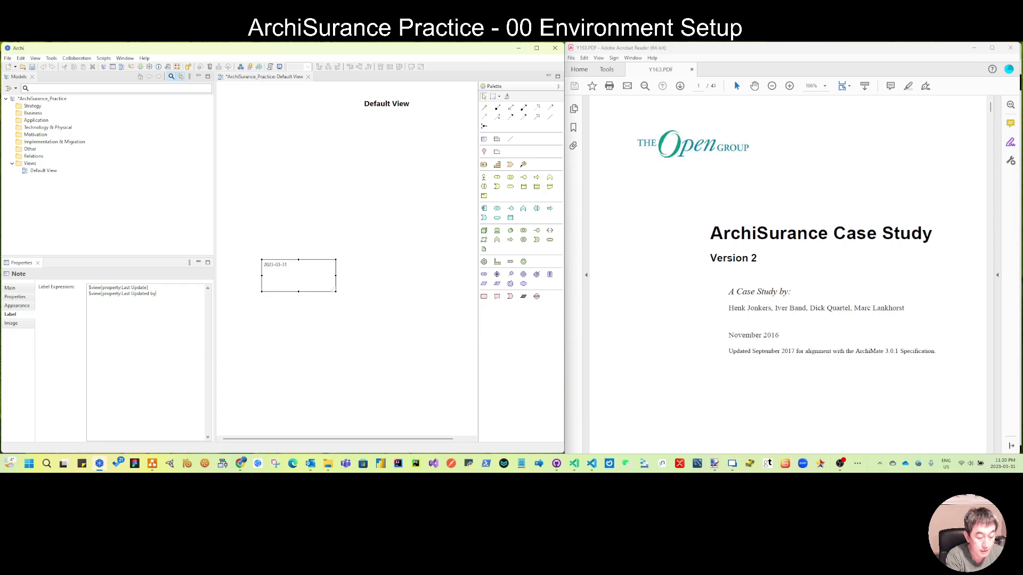
text(})
click(372, 339)
Prefix the first line of the lower note's label expression with "Last Updated at: " and end that line with a comma.
click(289, 280)
click(93, 283)
click(89, 288)
text(Last)
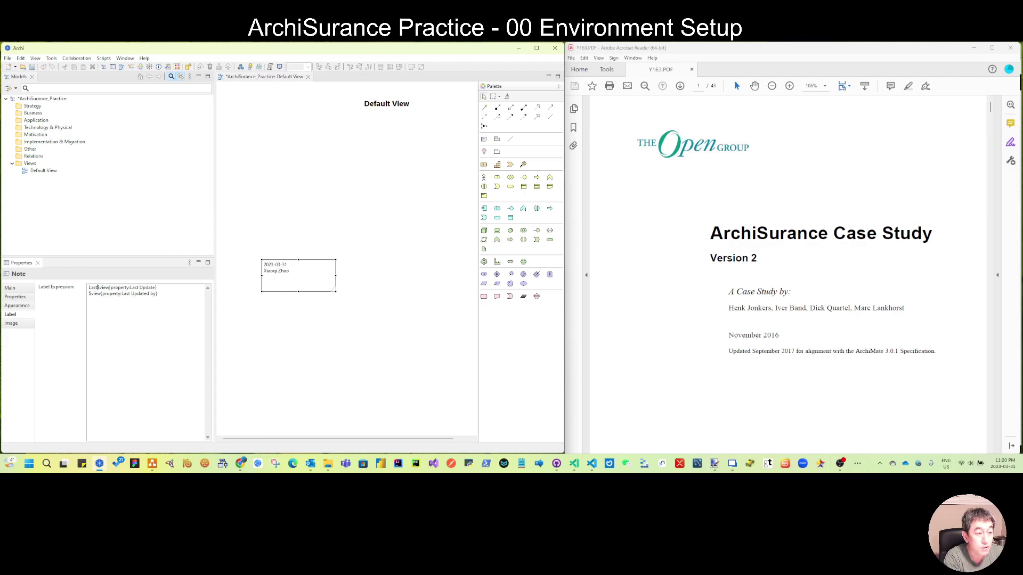
text( Update)
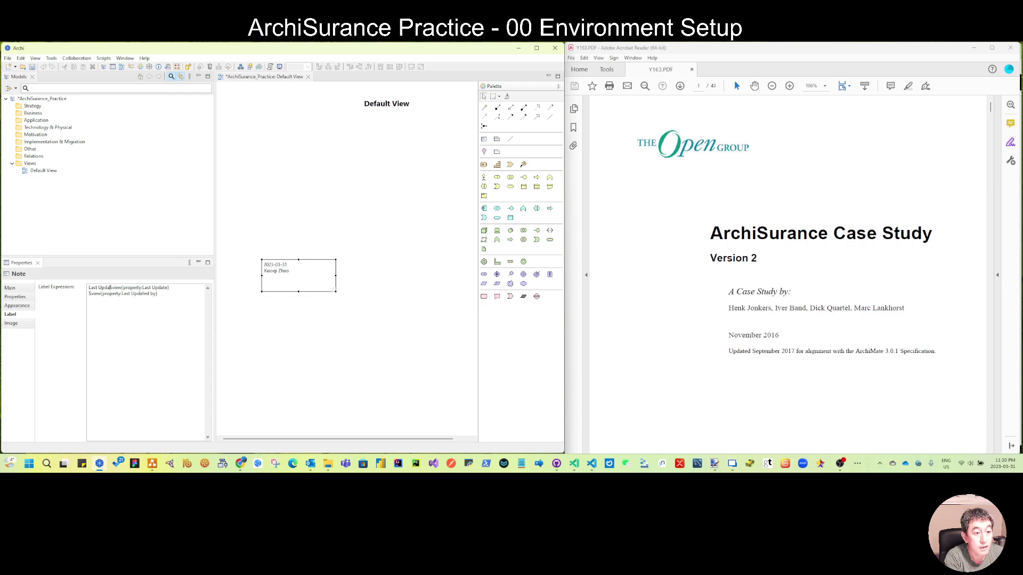
text(d on)
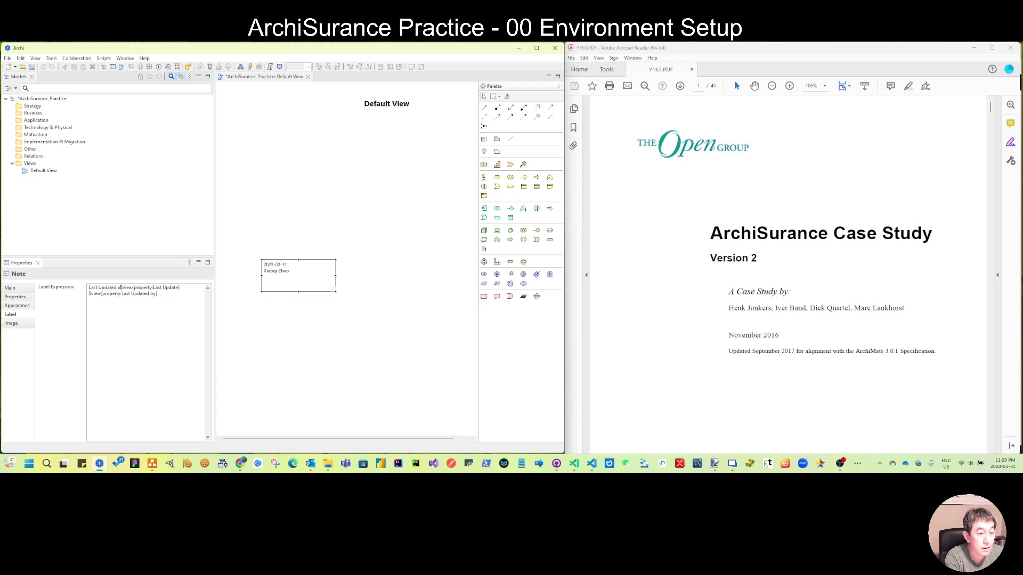
key(BackSpace)
key(BackSpace)
text(at: )
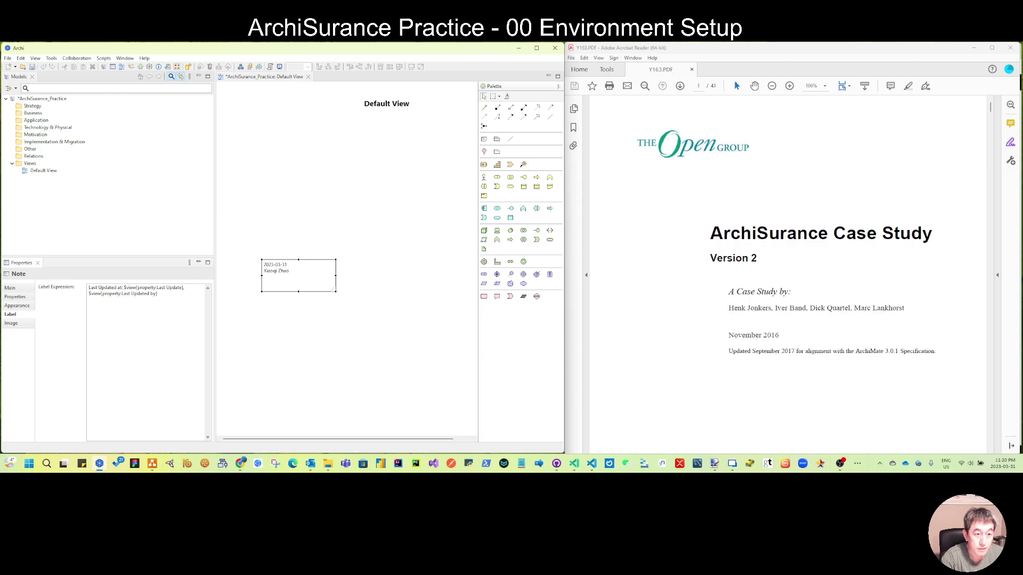
Prefix the second line of the lower note's label expression with "Last Updated by: " and apply it to the note.
text(Last Update)
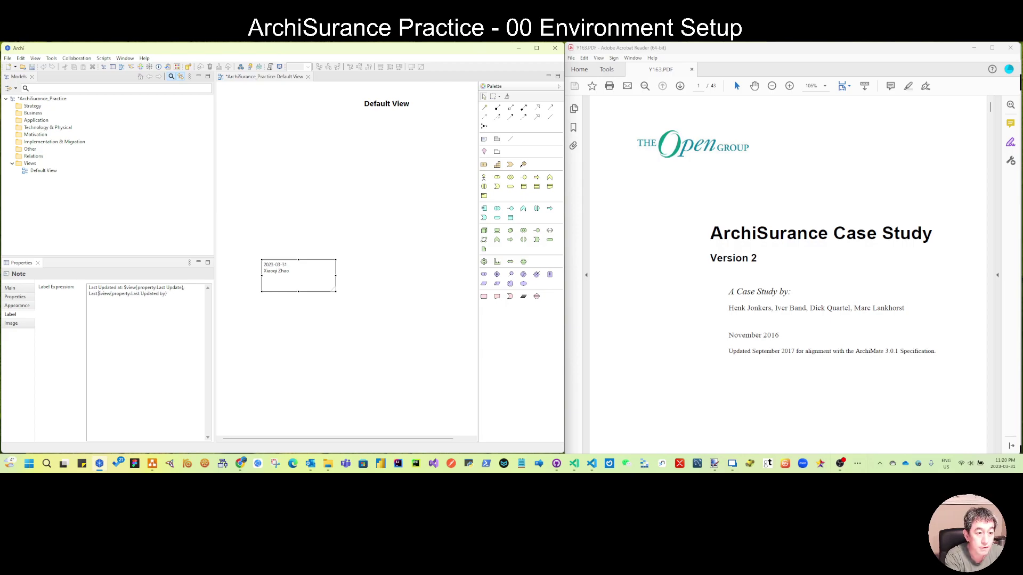
text(d by:)
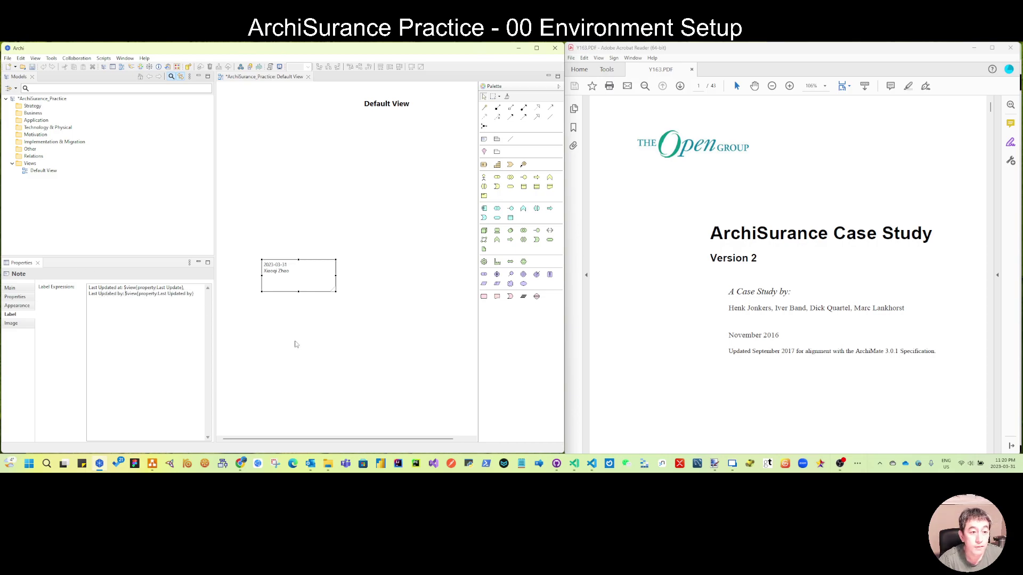
click(313, 328)
click(323, 281)
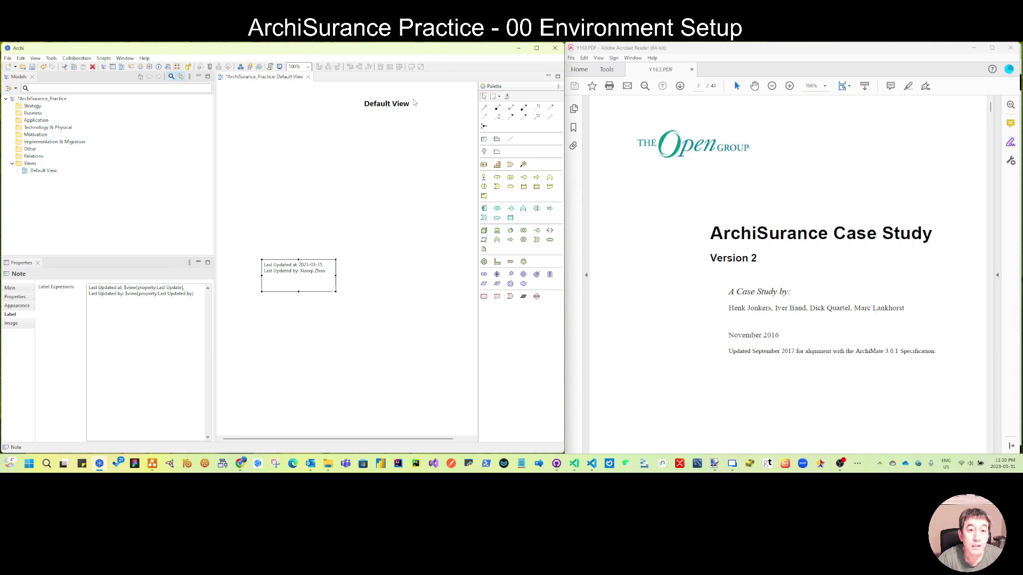
Set the border of the last-updated note to None.
click(309, 304)
click(310, 289)
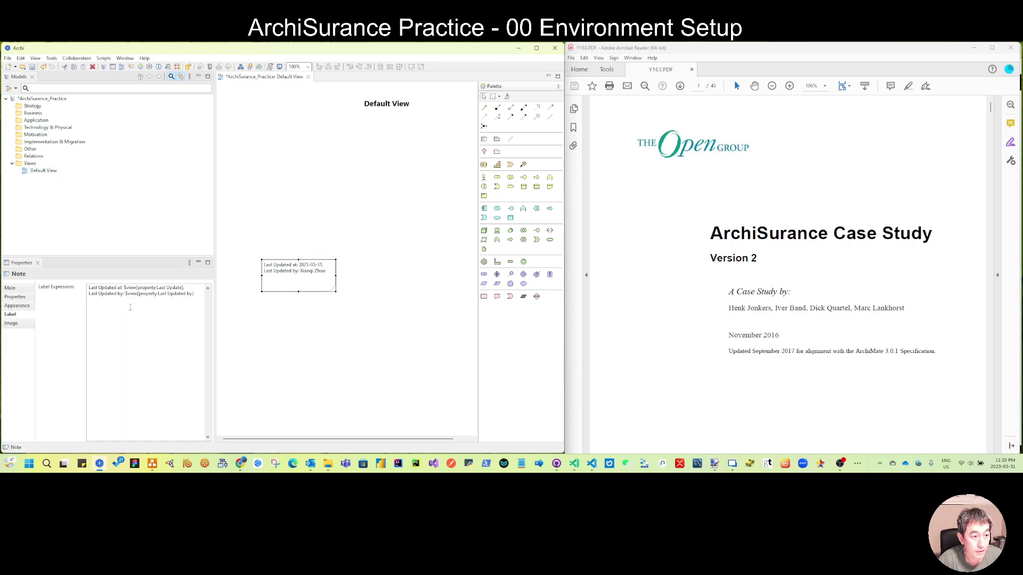
click(17, 306)
click(113, 332)
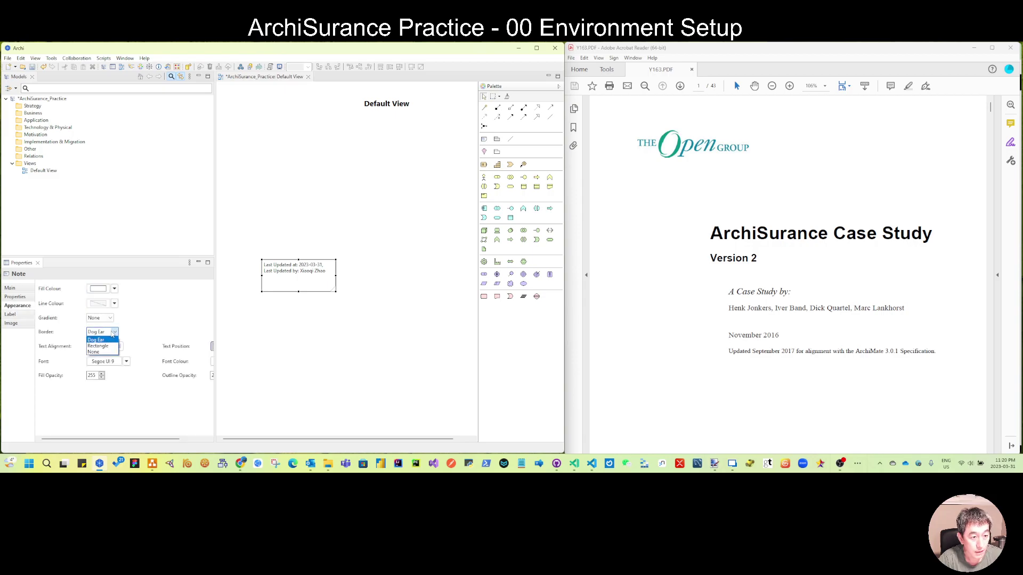
click(94, 352)
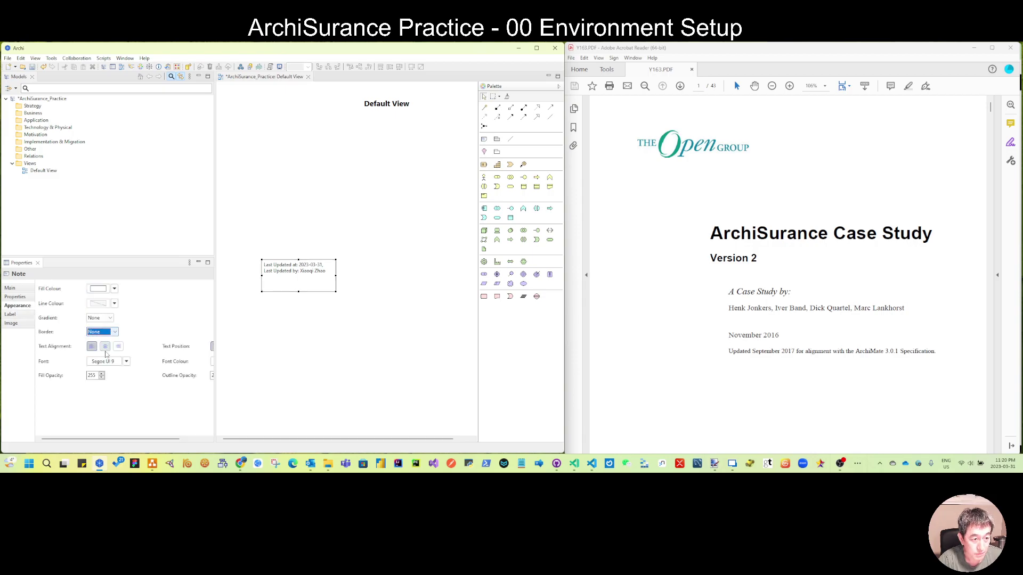
click(301, 292)
Resize the last-updated note to fit its two text lines and move it toward the right side of the view, below the title.
click(305, 277)
click(300, 292)
text(Last Updated at: 2023-03-31, Last Updated by: Xiaoqi Zhao)
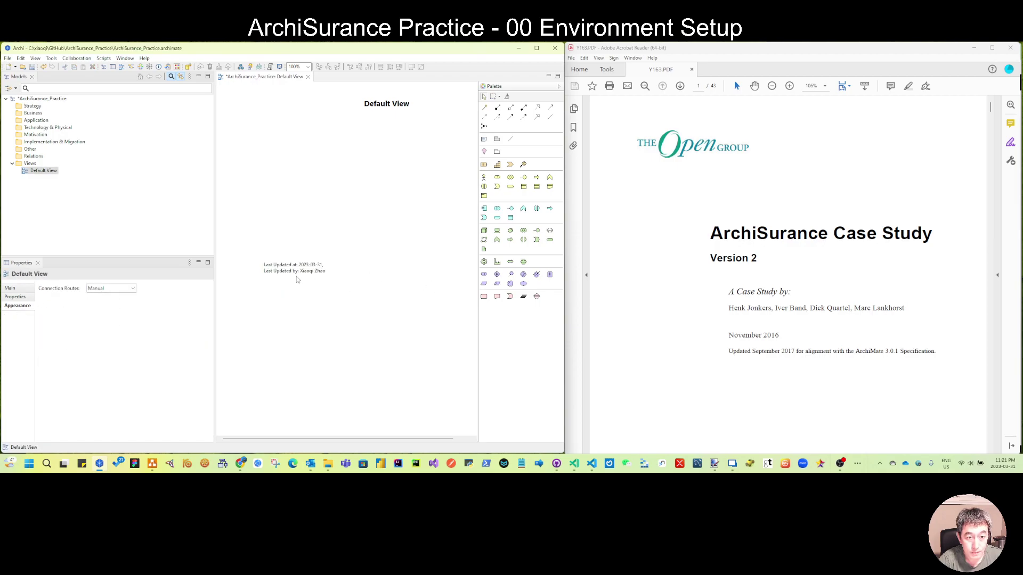
click(300, 290)
drag(298, 292, 431, 277)
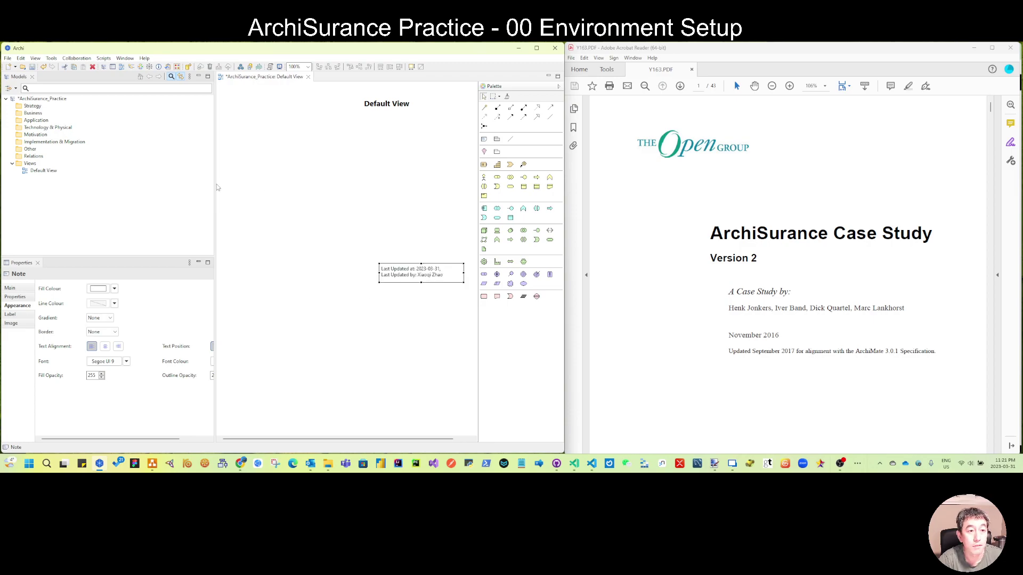
Narrow the model tree and properties area to give the diagram canvas more room.
drag(215, 183, 117, 184)
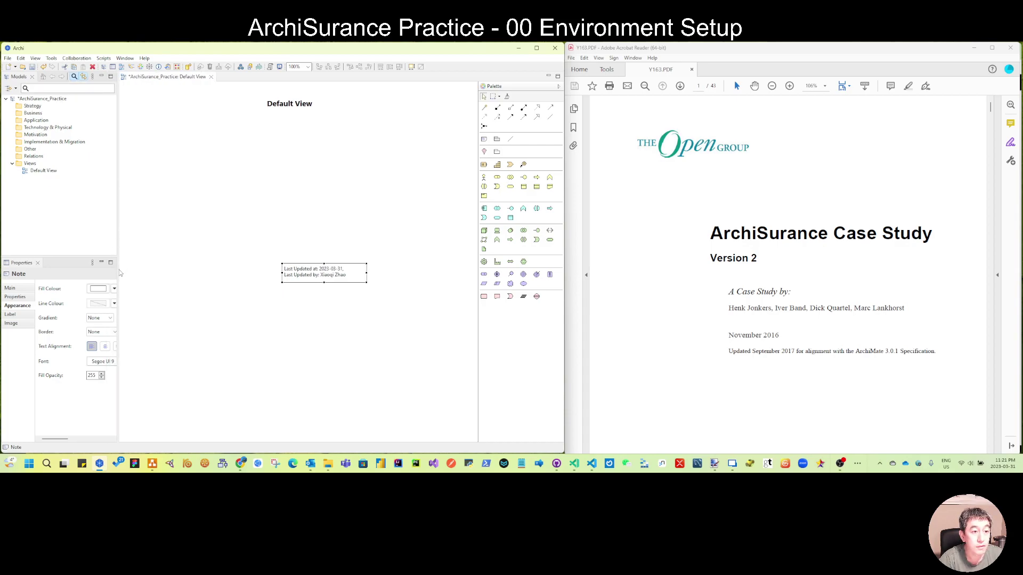
drag(120, 270, 149, 271)
click(254, 178)
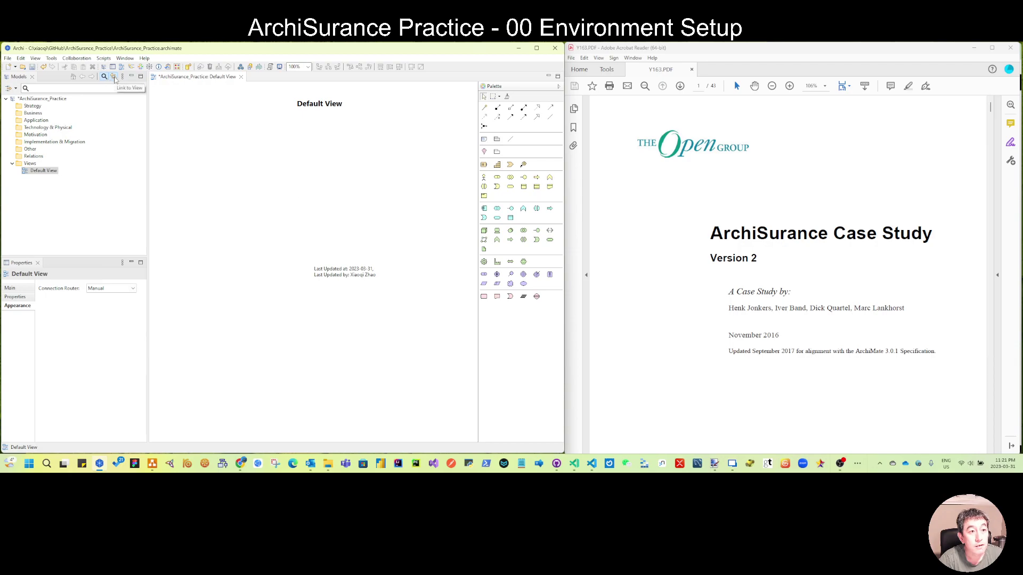
click(114, 79)
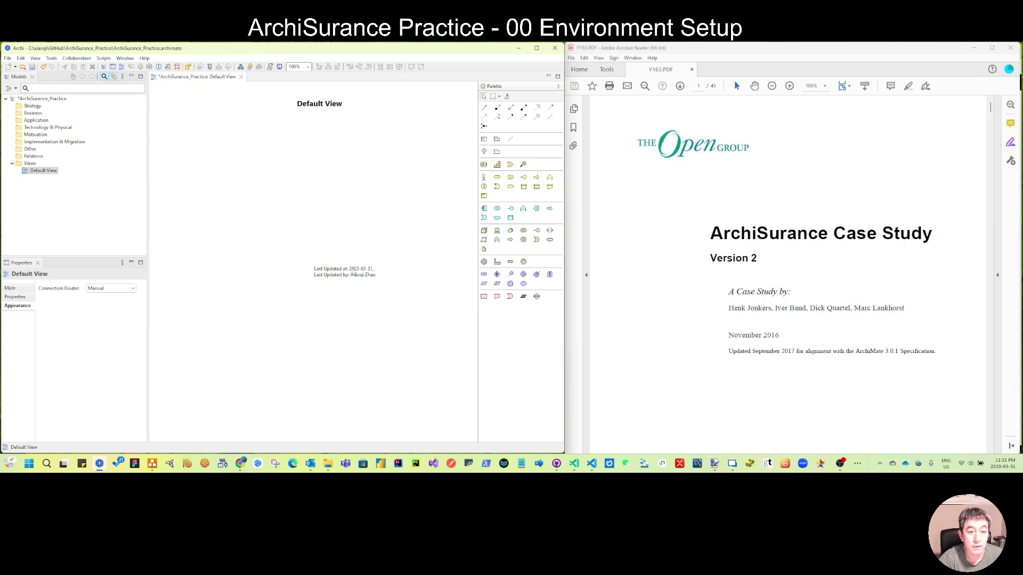
Move the last-updated note to the right edge of the visible canvas and save the model.
drag(387, 276, 437, 276)
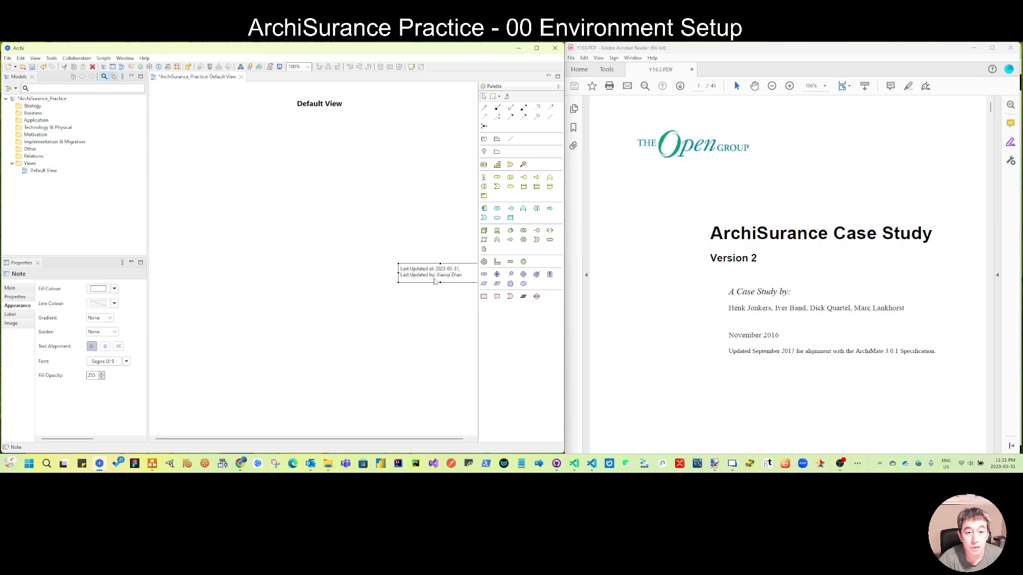
click(32, 67)
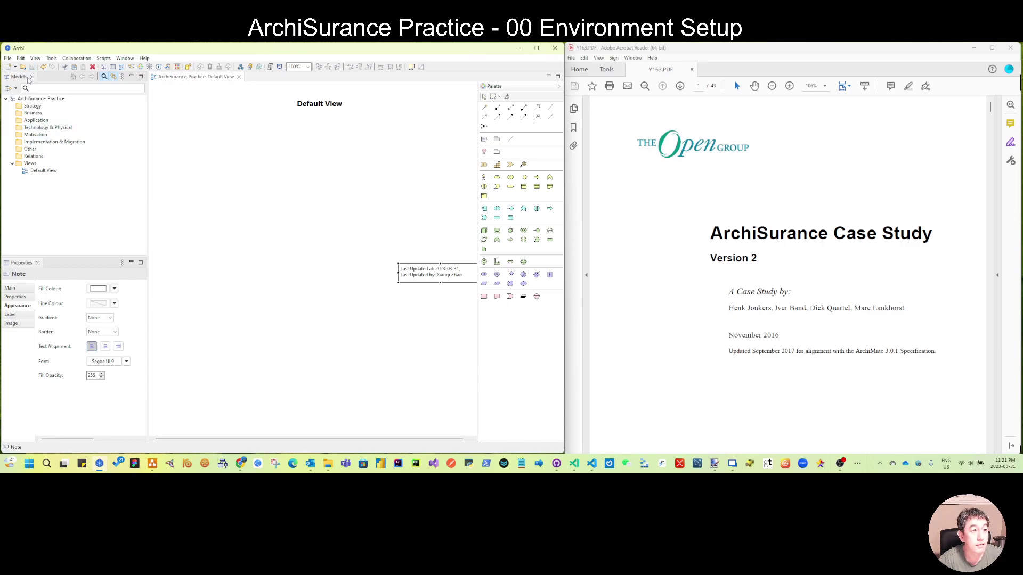